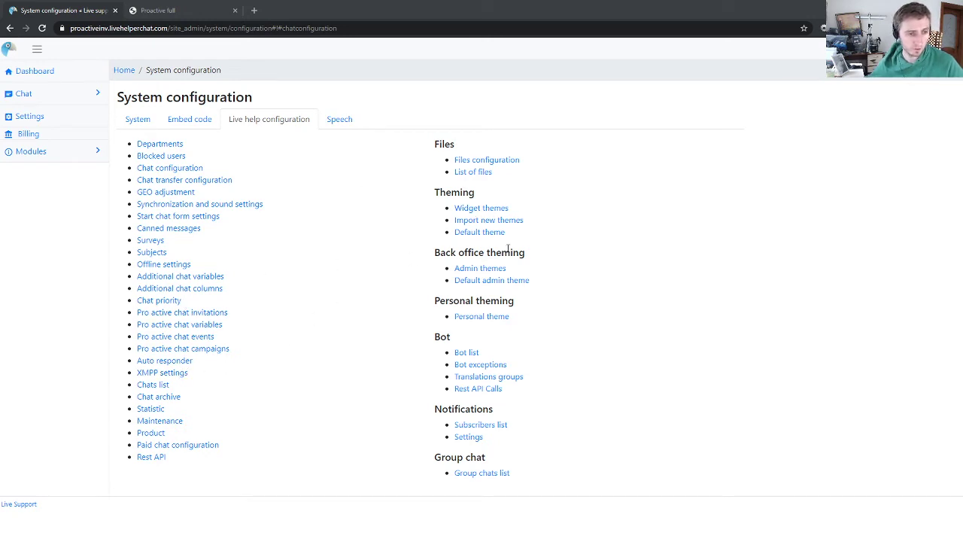
Step: Reload the Proactive full test page and view the chat widget's start form, leaving the widget minimized
left_click(192, 11)
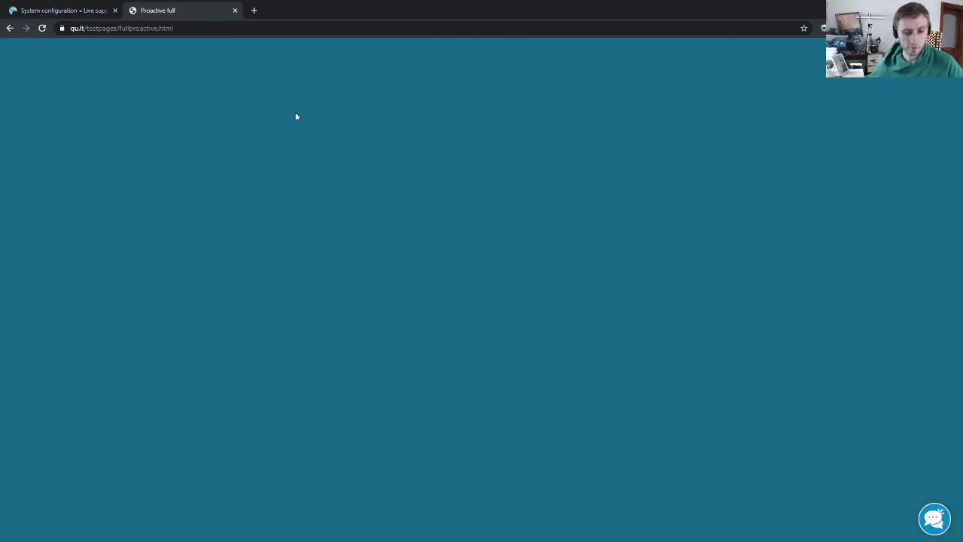
left_click(42, 27)
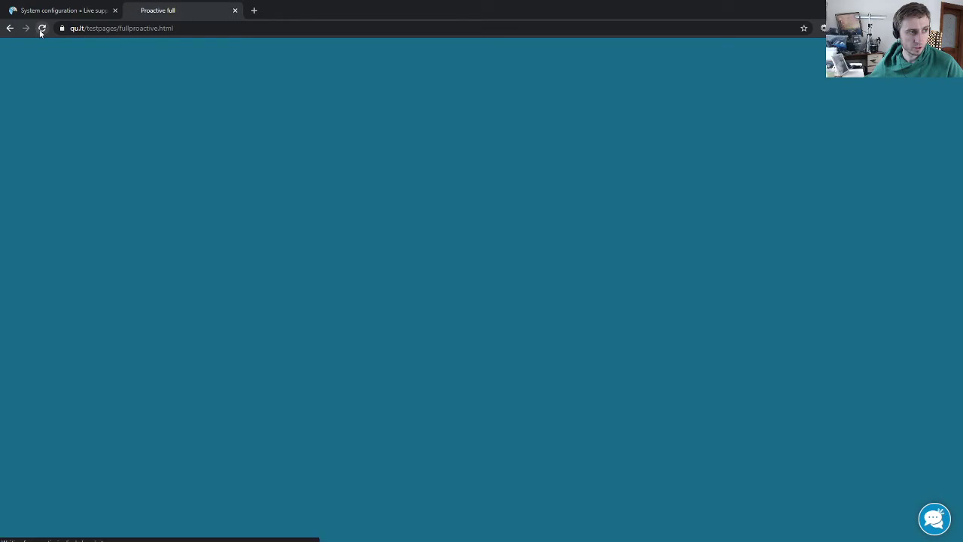
left_click(935, 518)
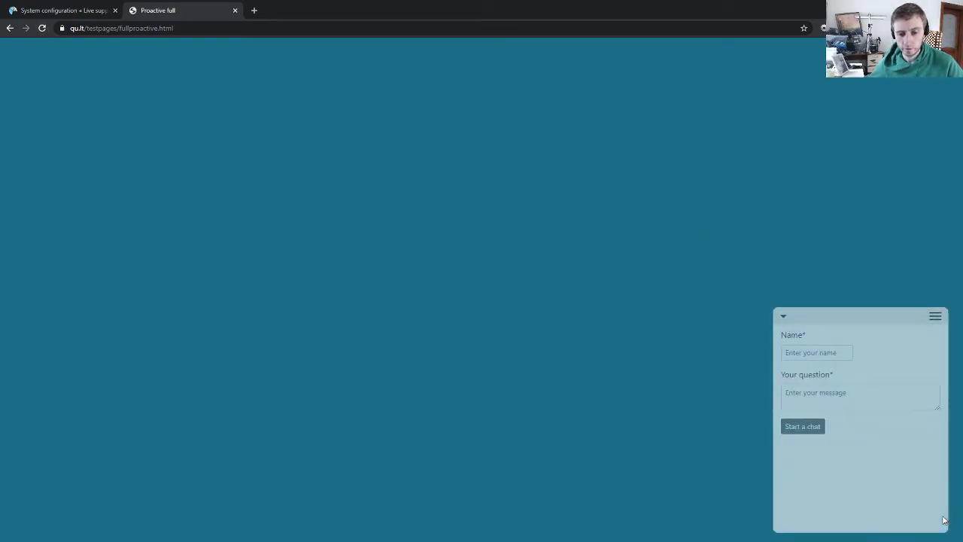
left_click(783, 314)
Step: Start a new pro active chat invitation named "Instant invitation" with a time on site of 20 seconds
left_click(67, 10)
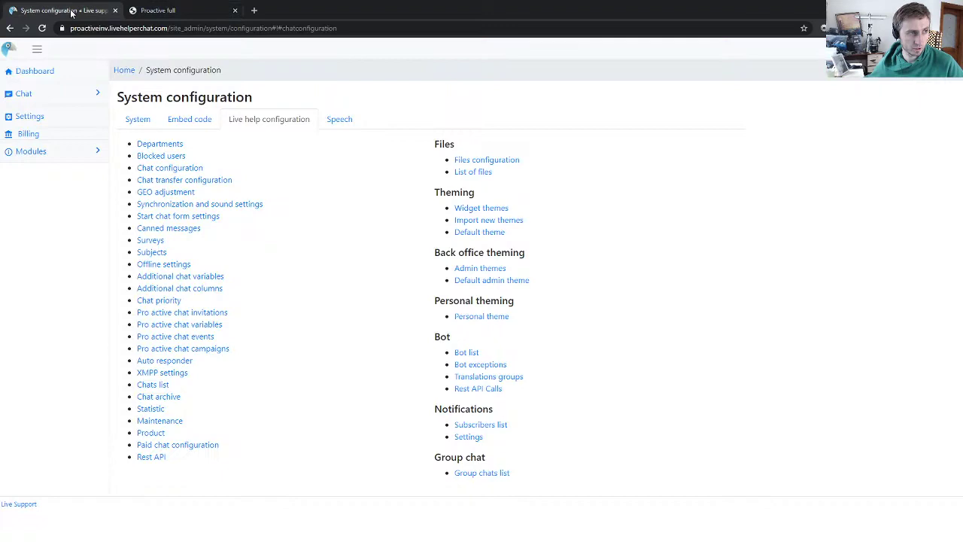
left_click(214, 313)
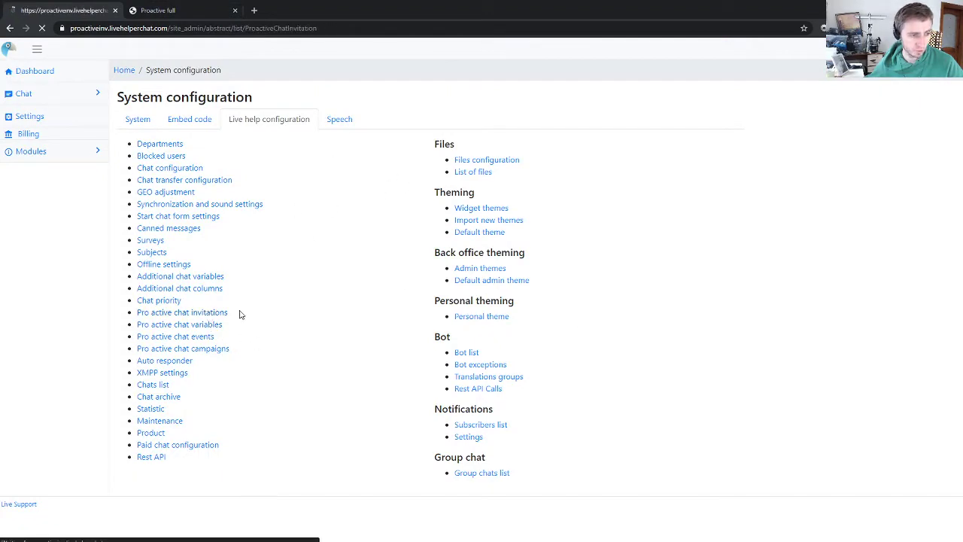
left_click(127, 137)
left_click(178, 161)
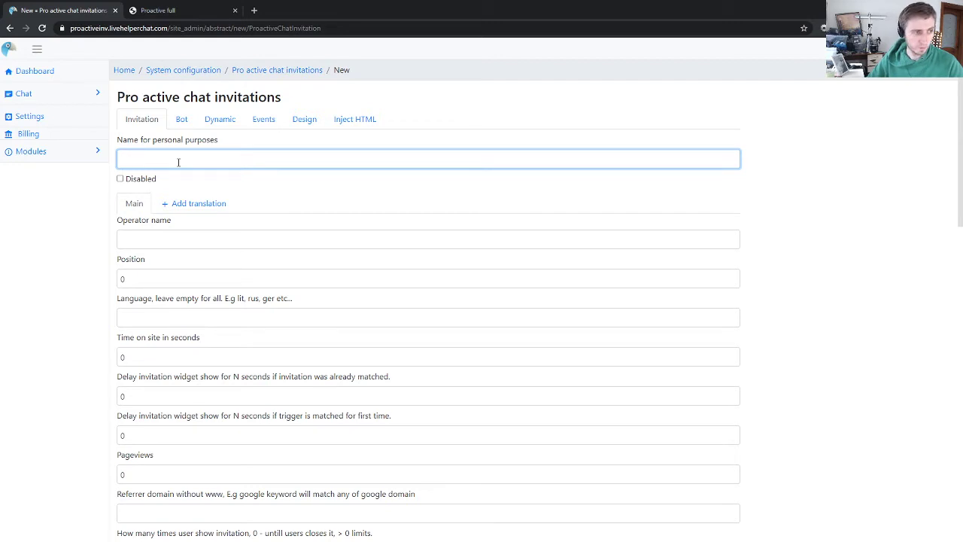
type("Instant invitation")
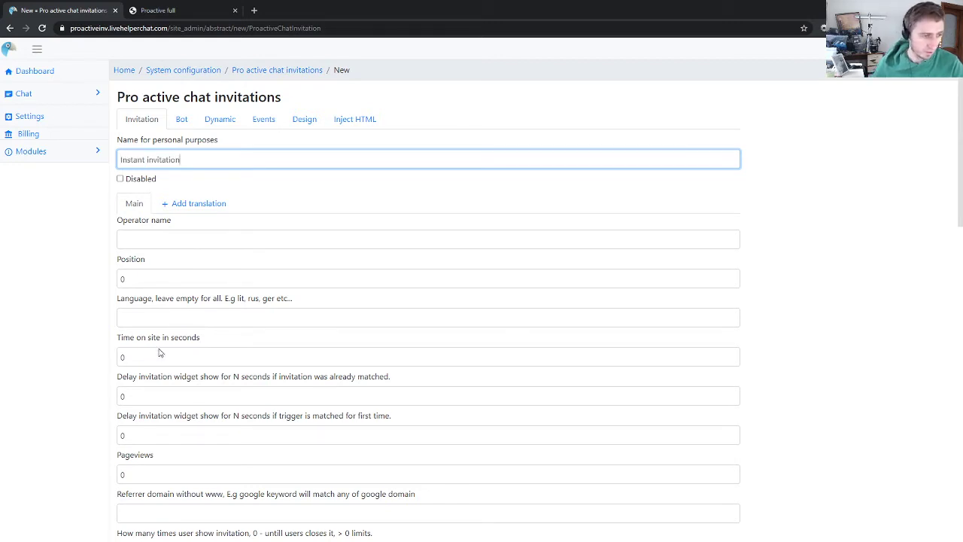
left_click_drag(159, 352, 67, 356)
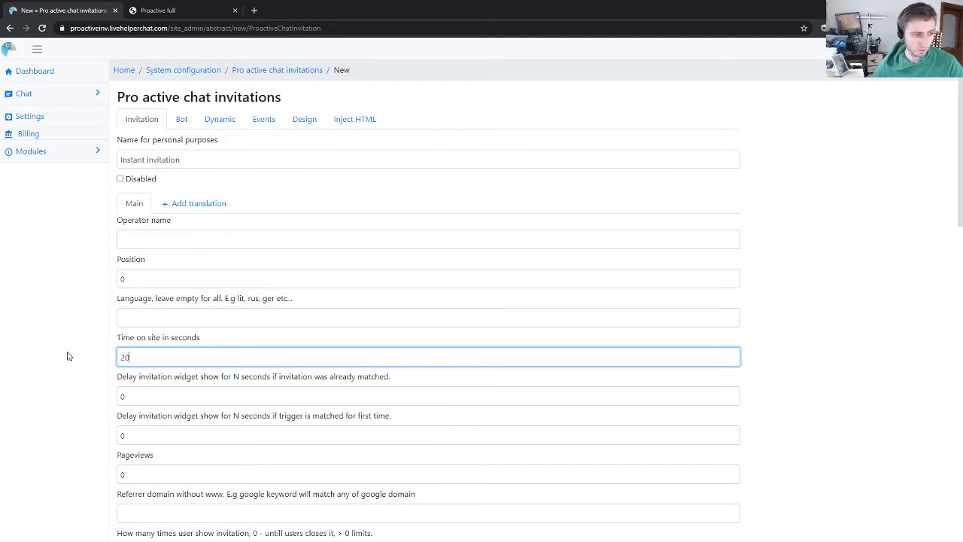
Step: Enter "Welcome to our website" as the invitation's message to user
scroll(236, 256, "down", 6)
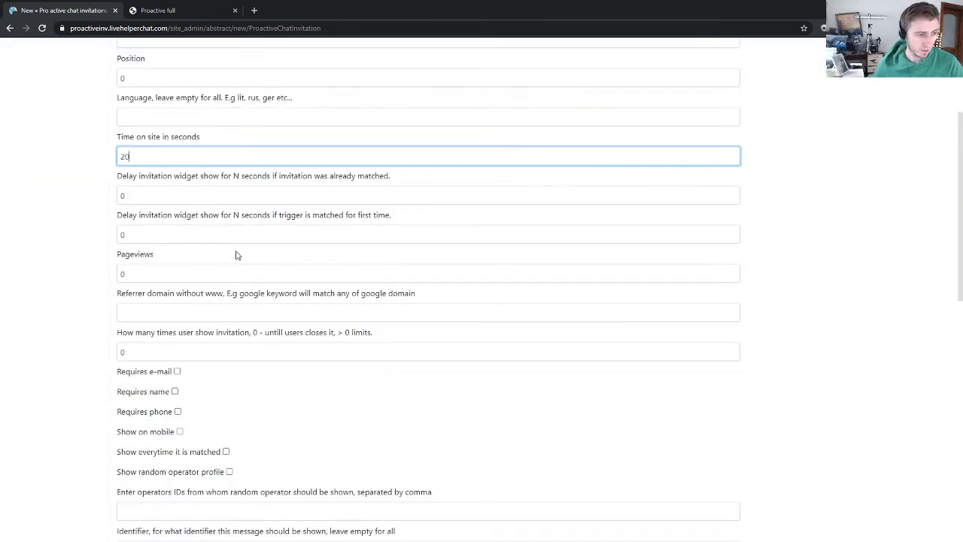
scroll(229, 305, "down", 3)
left_click(174, 261)
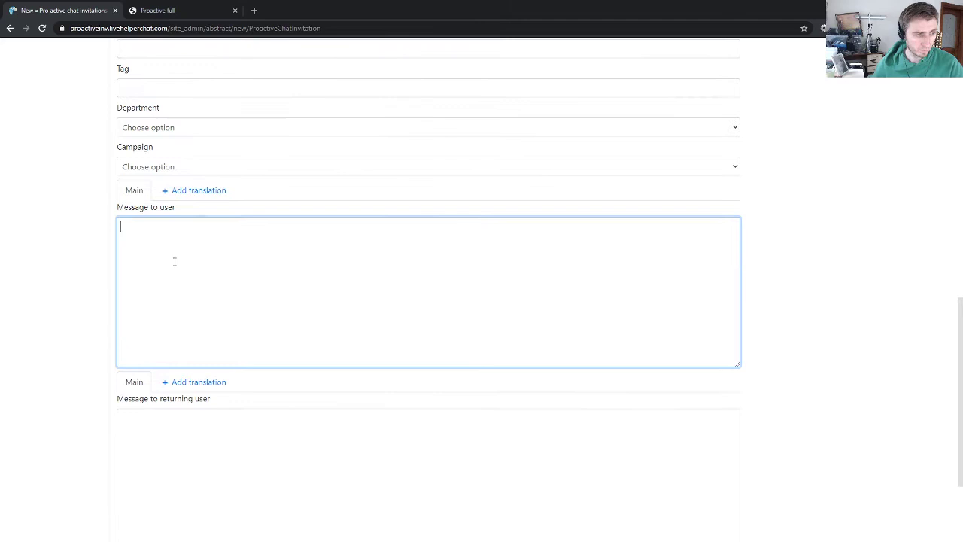
type("Welcome ")
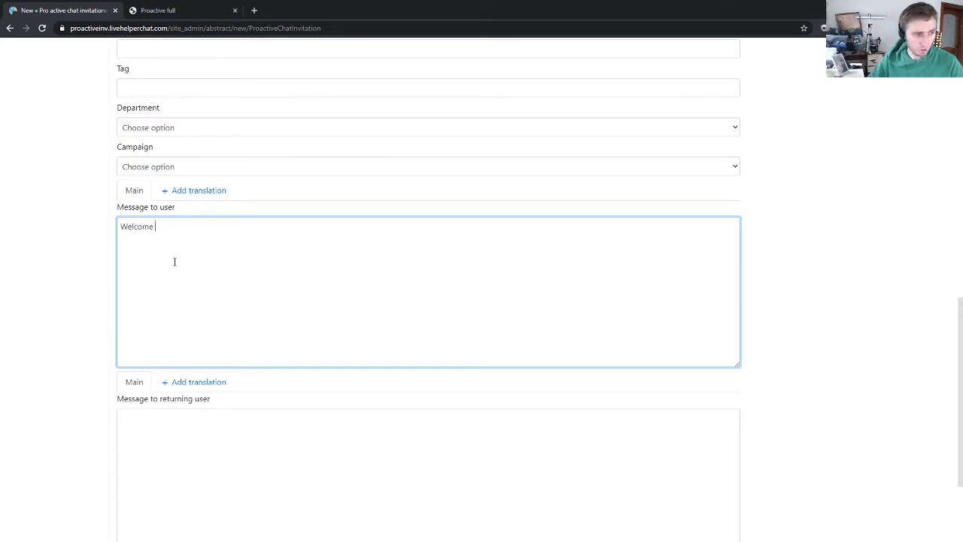
type("tyo")
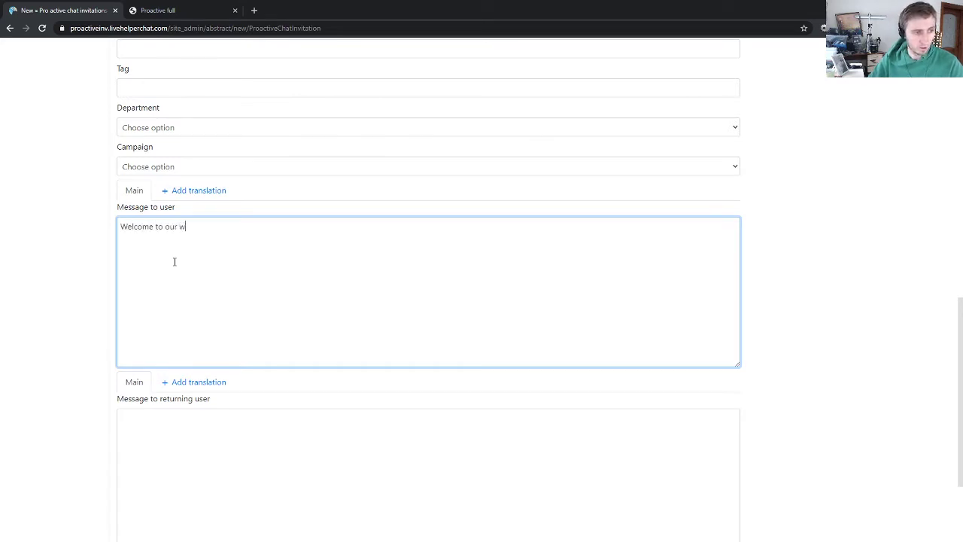
scroll(174, 261, "down", 2)
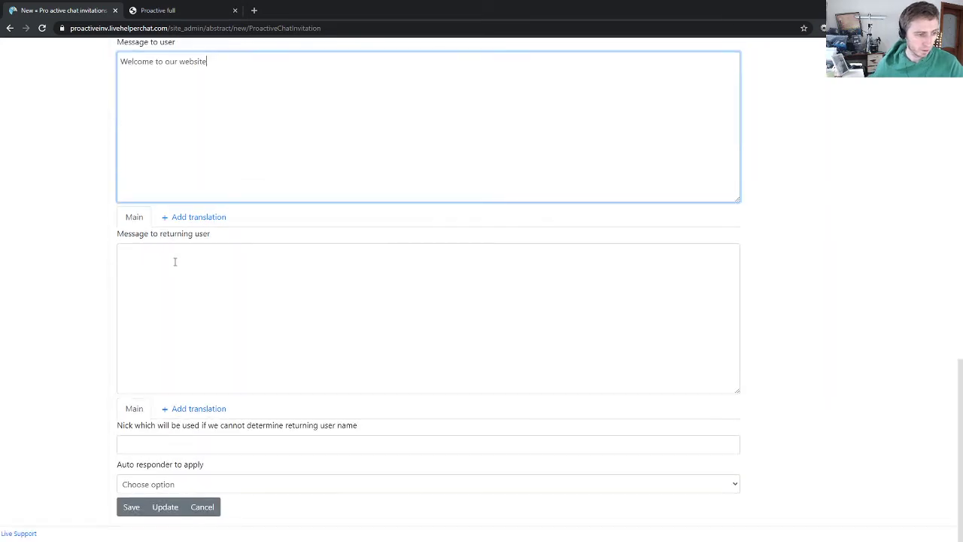
Step: Look over the invitation's bot options and save the new invitation
scroll(199, 293, "up", 15)
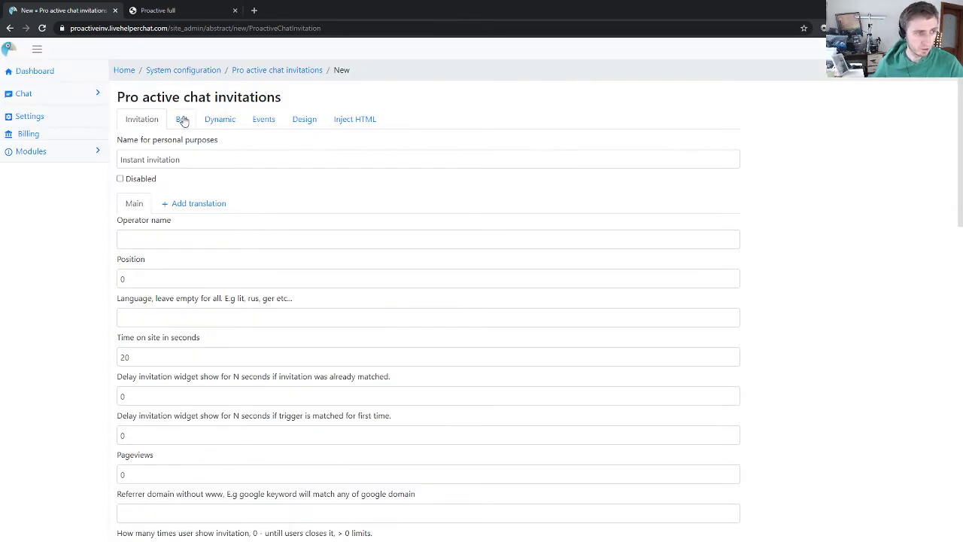
left_click(182, 119)
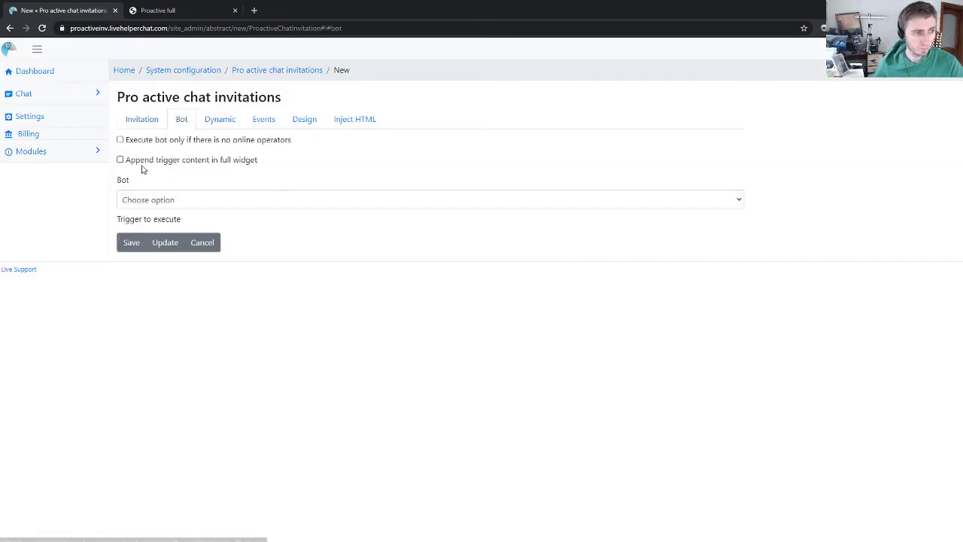
left_click(142, 118)
scroll(279, 243, "down", 6)
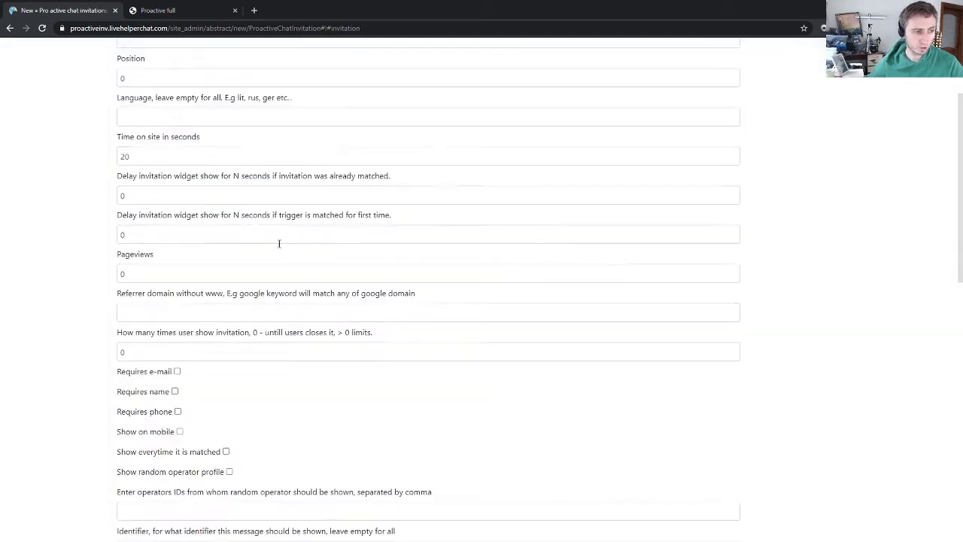
scroll(214, 406, "down", 5)
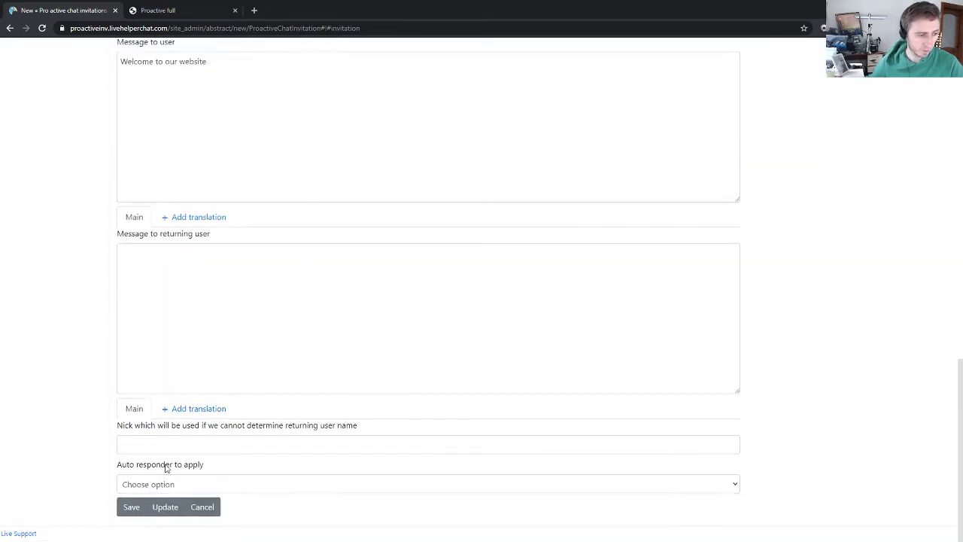
left_click(129, 509)
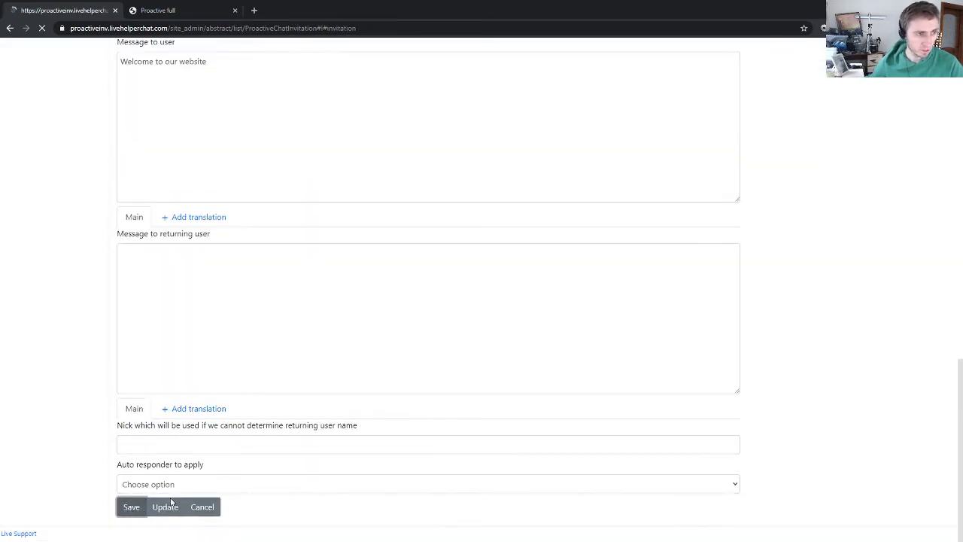
Step: Reload the Proactive full test page to check how the invitation appears, and return to the invitations list
left_click(174, 15)
left_click(43, 28)
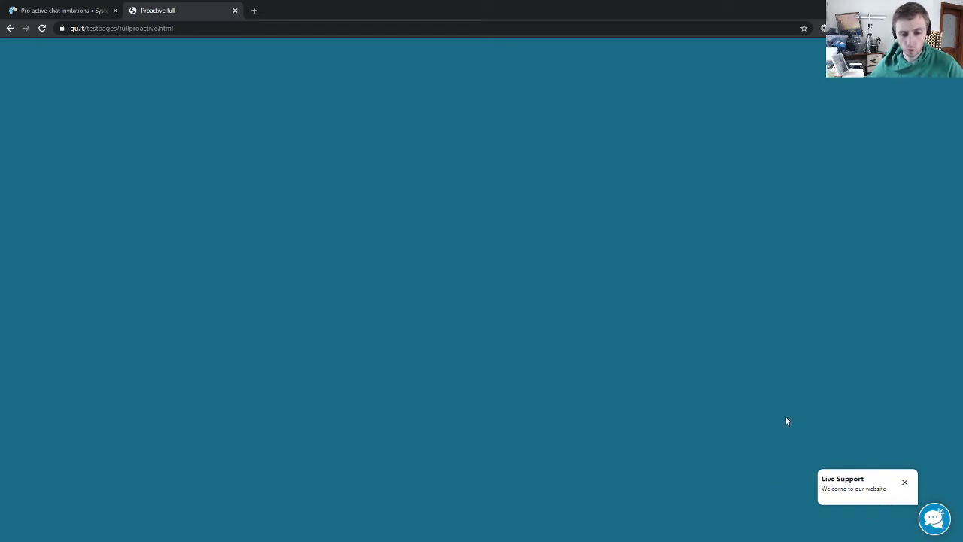
left_click(79, 12)
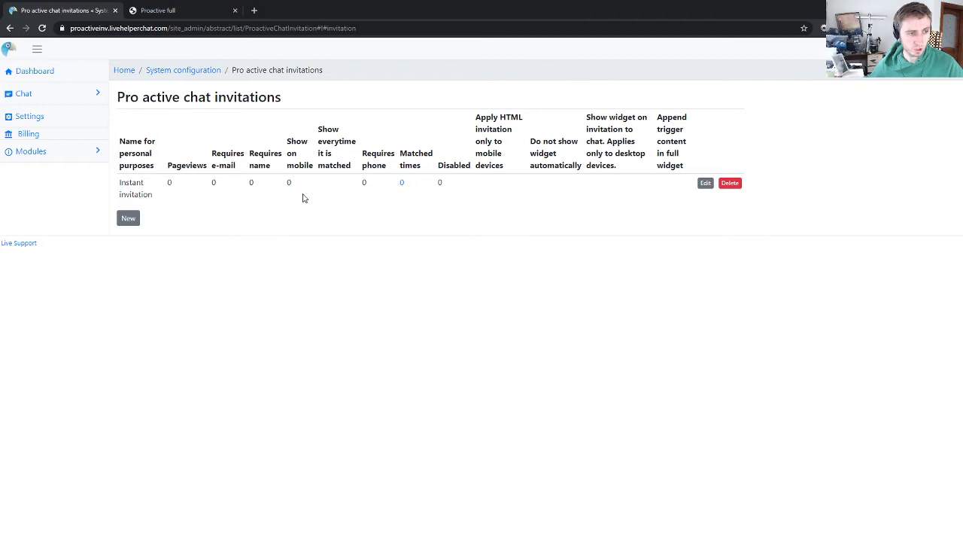
Step: Edit the Instant invitation's design options to show the widget on invitation to chat, and update the invitation
left_click(704, 185)
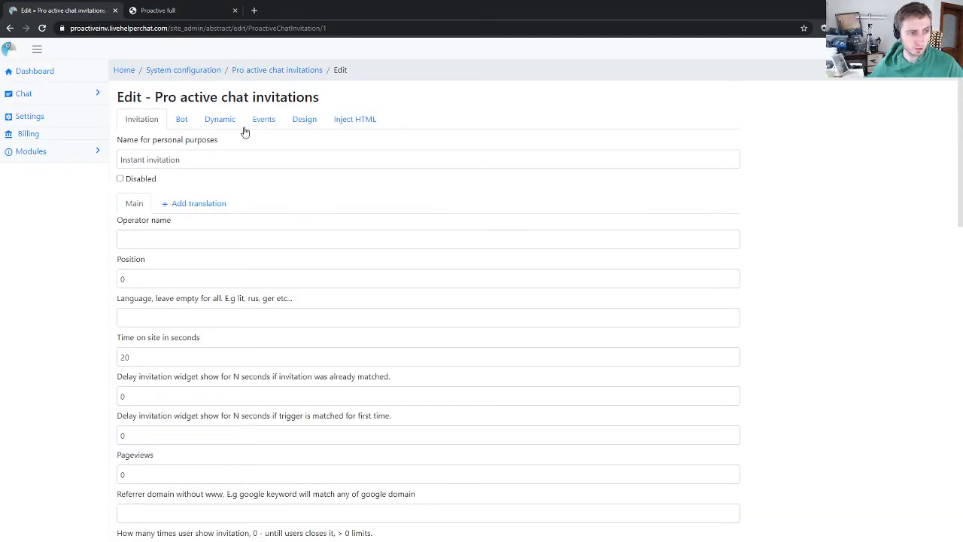
left_click(303, 120)
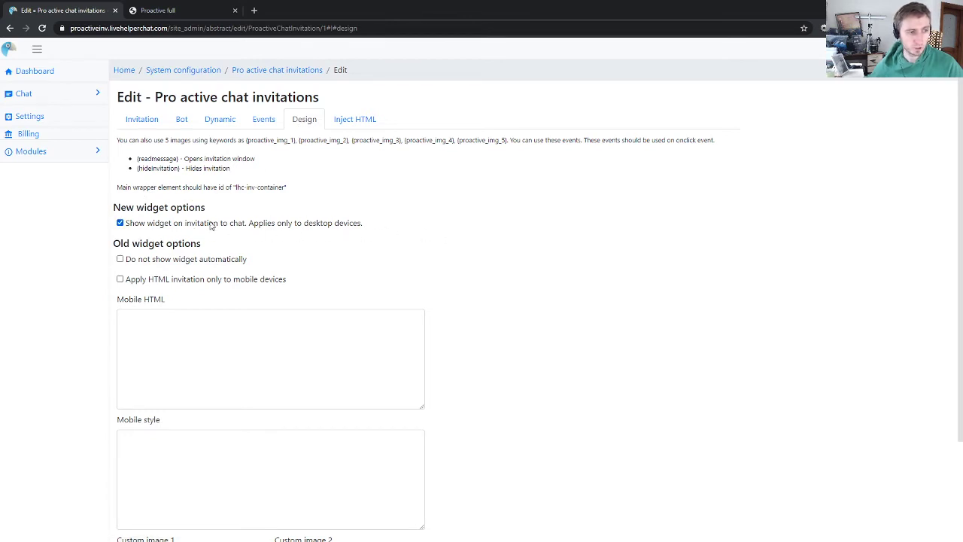
scroll(162, 449, "down", 3)
scroll(241, 231, "up", 3)
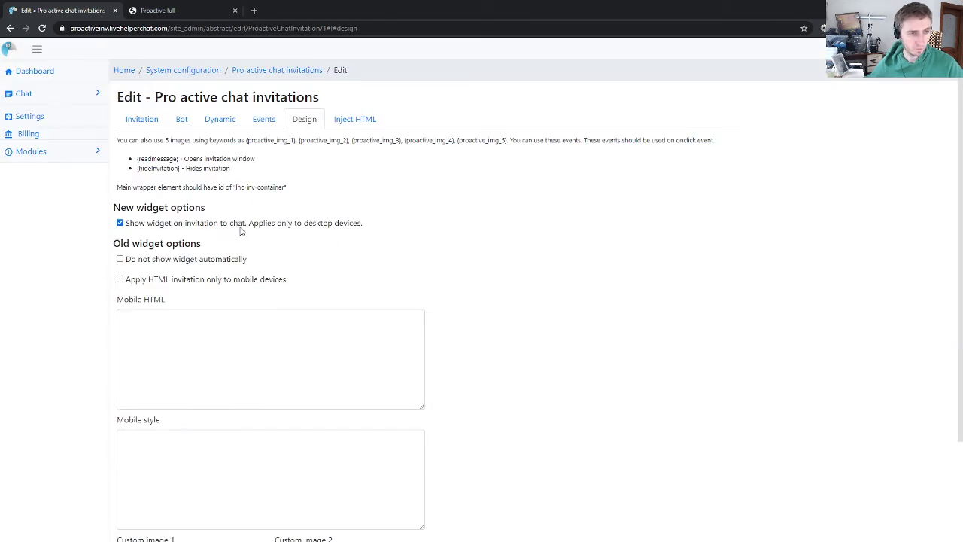
scroll(297, 228, "down", 3)
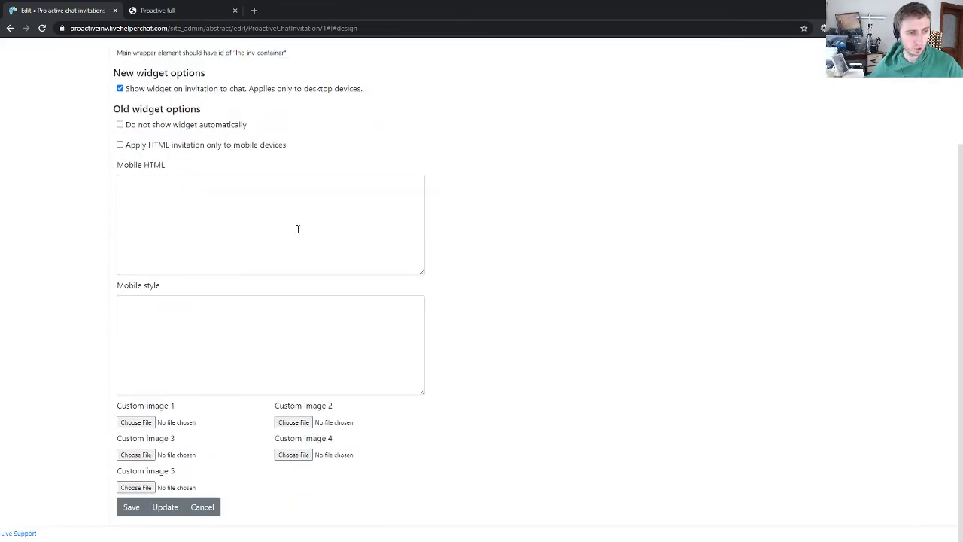
left_click(165, 507)
Step: Reload the test page to check the updated invitation's display, and return to the invitation's edit page
left_click(182, 15)
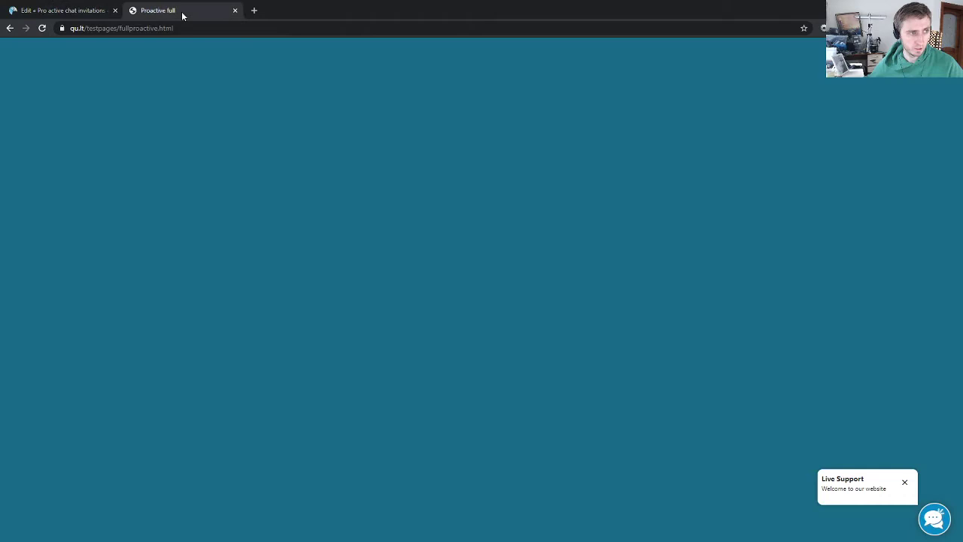
left_click(43, 28)
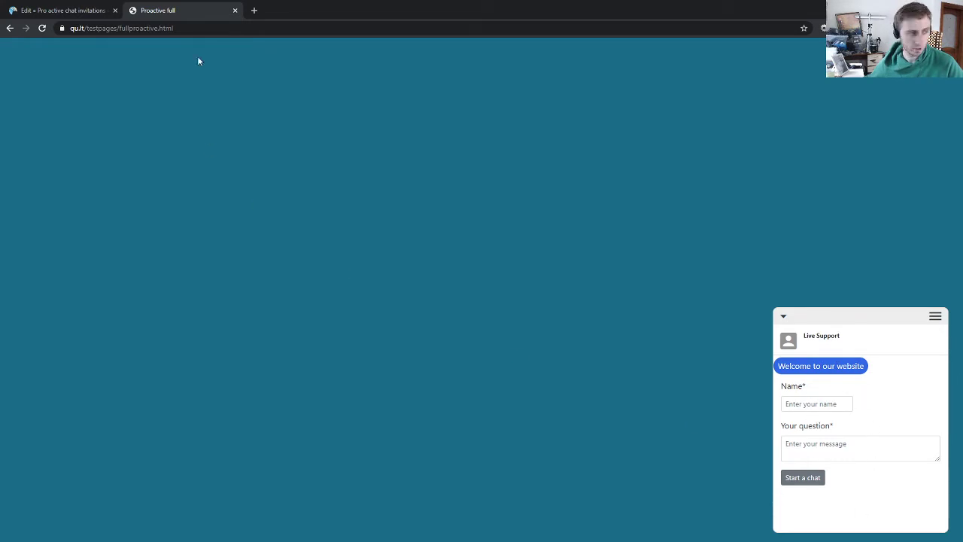
left_click(62, 11)
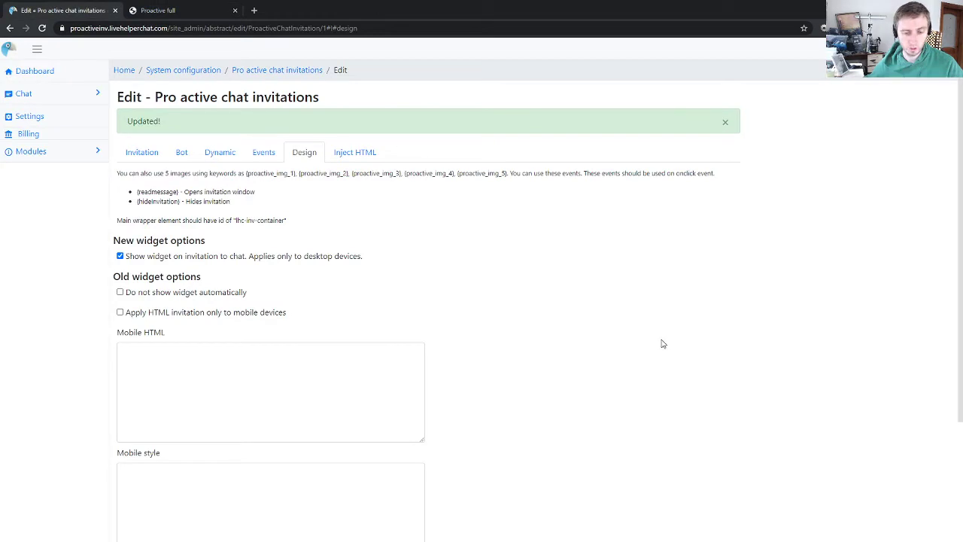
Step: In the default start chat form settings, hide the online form's Name field in both the popup and the page widget
left_click(38, 119)
left_click(290, 120)
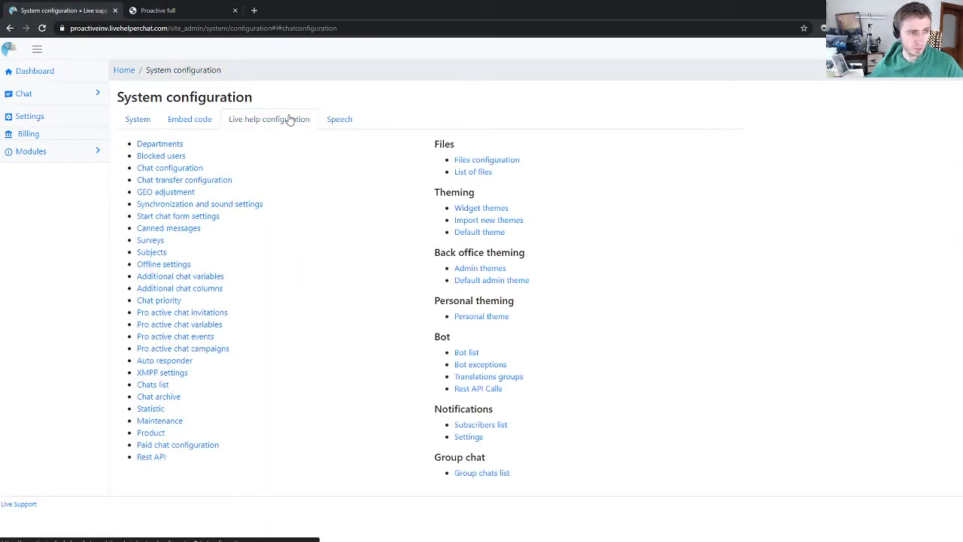
left_click(186, 219)
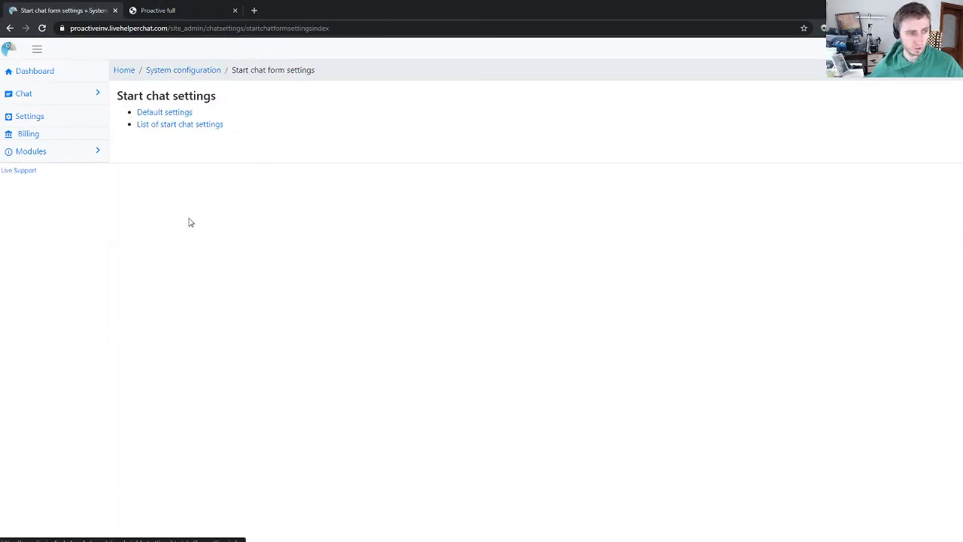
left_click(179, 113)
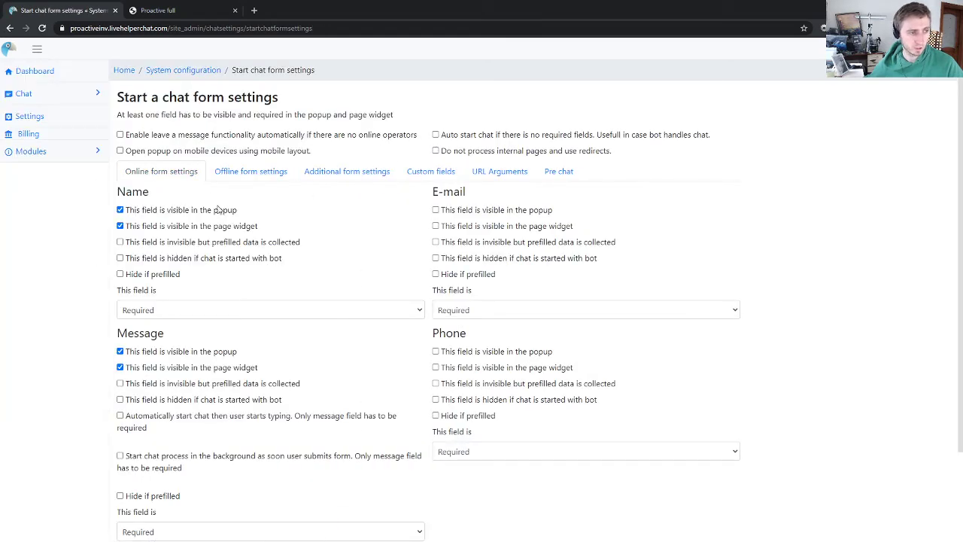
left_click(199, 231)
left_click(175, 215)
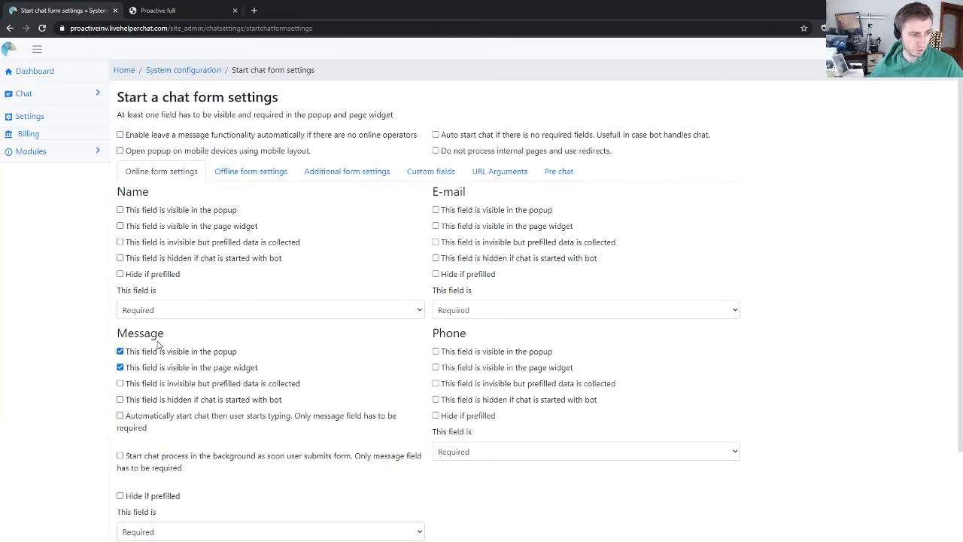
Step: Review the remaining online and additional form settings, and update the start chat form settings
scroll(241, 316, "down", 2)
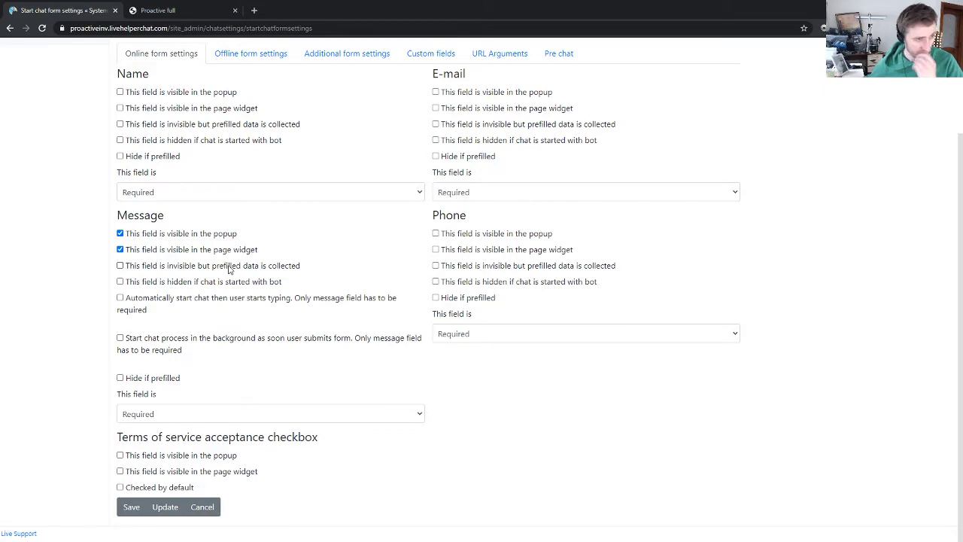
scroll(258, 293, "up", 2)
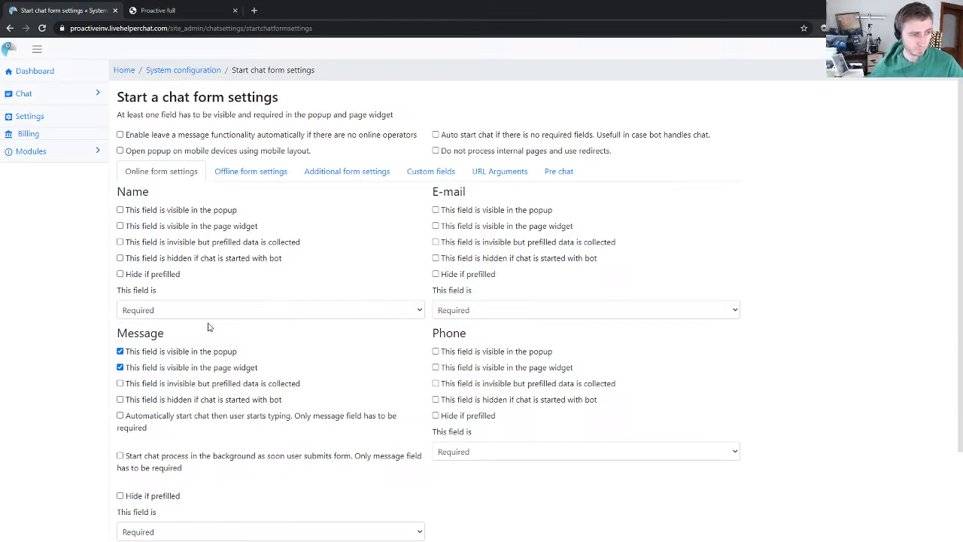
left_click(326, 173)
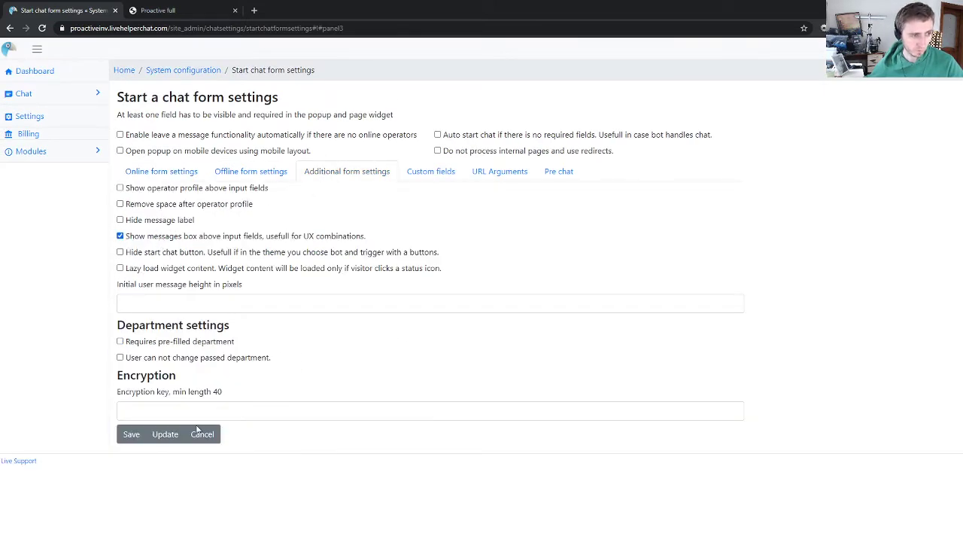
left_click(169, 435)
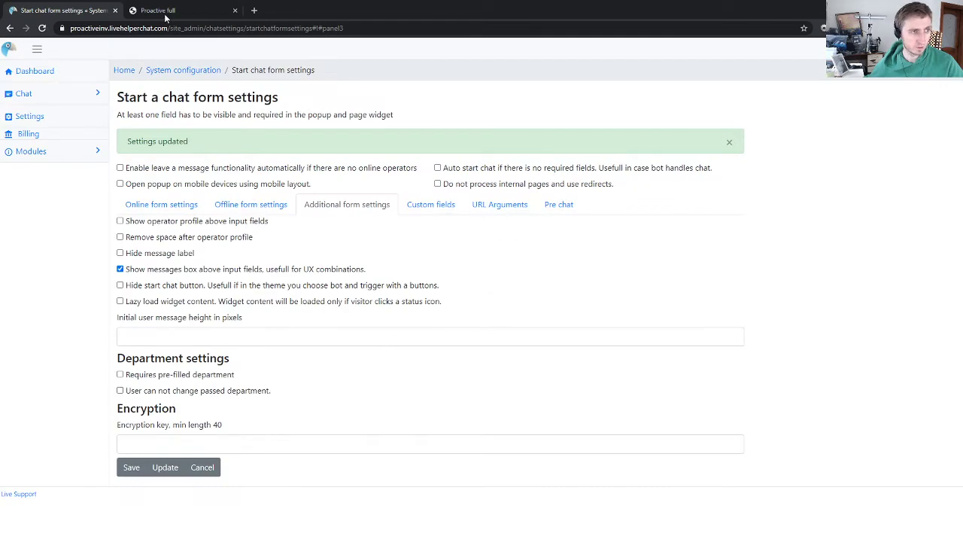
Step: Reload the proactive test page to check the widget with the updated start chat form, and return to the form settings
left_click(162, 10)
left_click(42, 28)
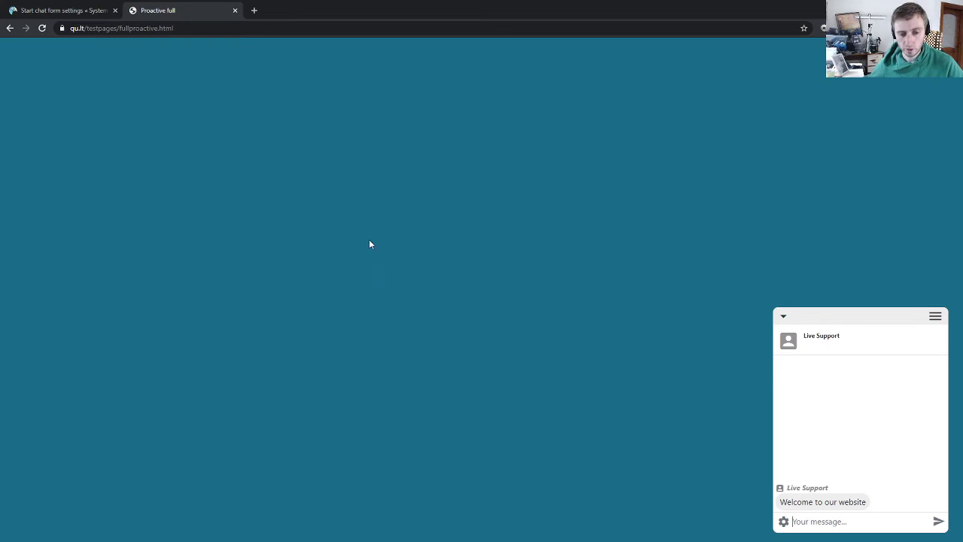
left_click(106, 8)
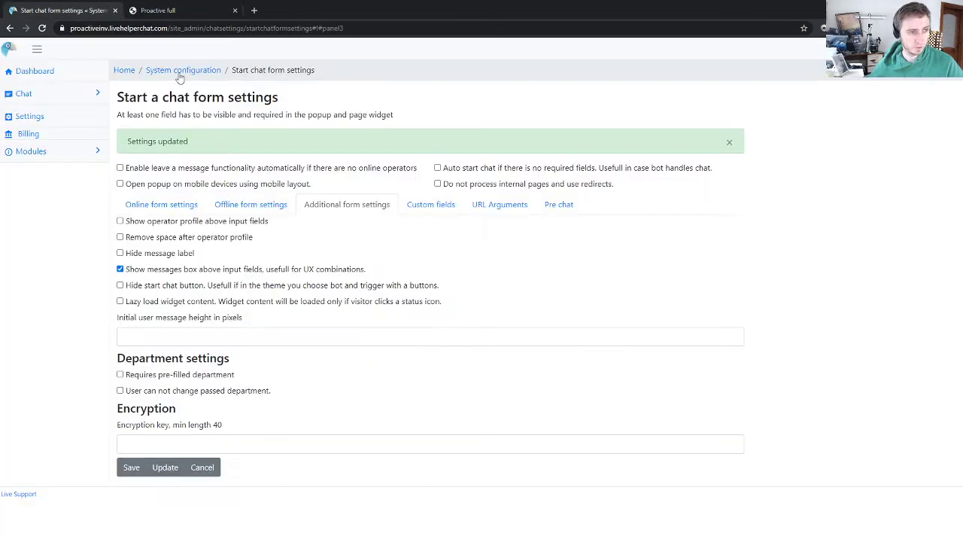
Step: Create a new bot in the live help configuration with the name Simple bot and the nick Bot, and save it
left_click(59, 120)
left_click(285, 121)
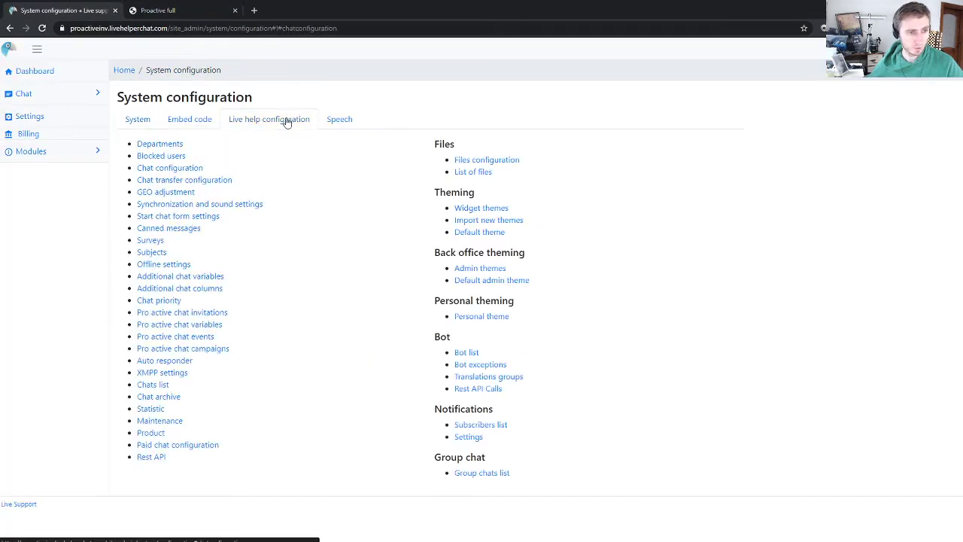
left_click(467, 352)
left_click(132, 118)
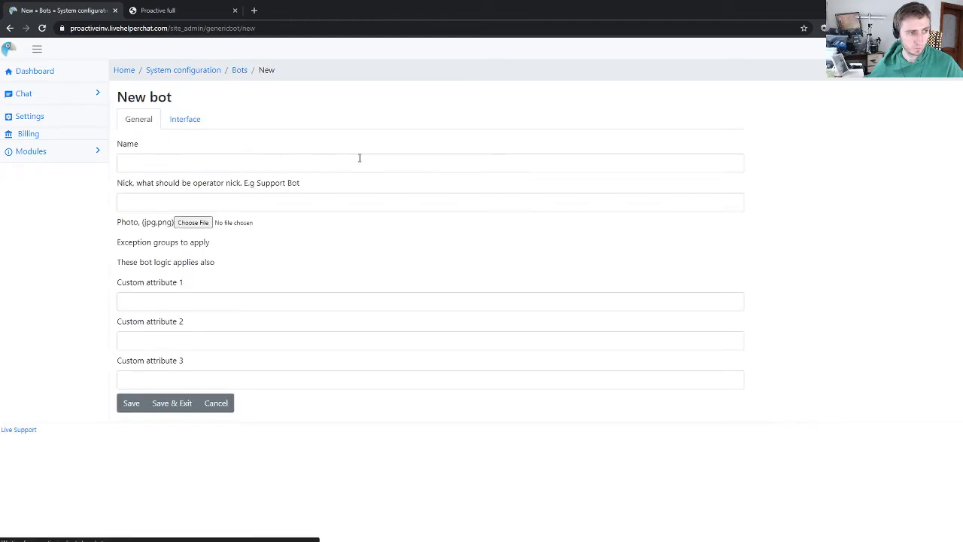
left_click(178, 166)
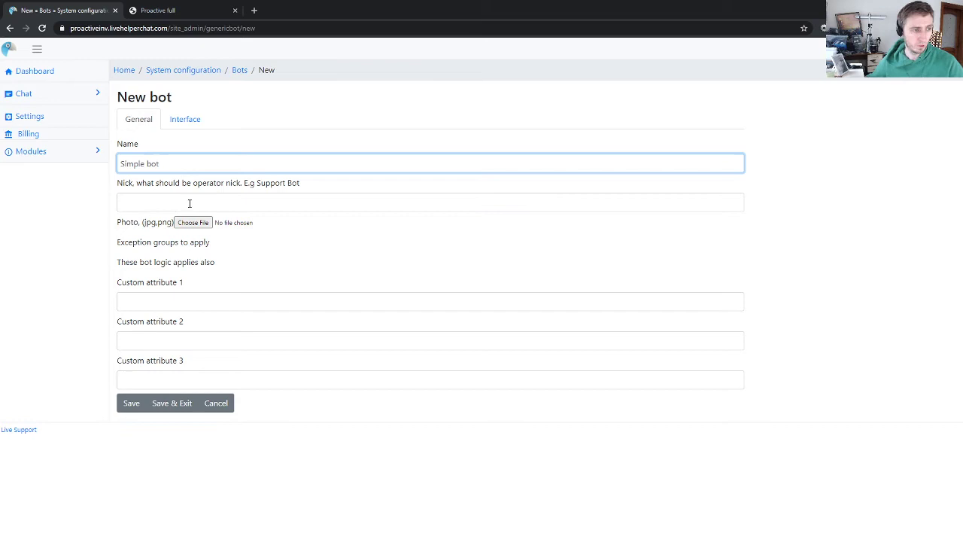
left_click(158, 198)
key("shift+Tab")
left_click(140, 203)
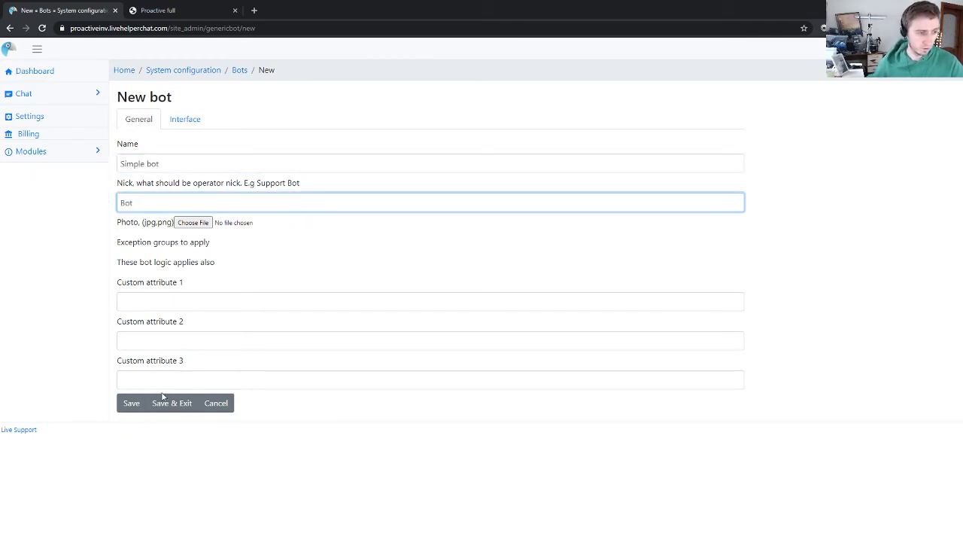
left_click(136, 402)
Step: Open Simple bot from the bot list and add a trigger group named Default
left_click(240, 71)
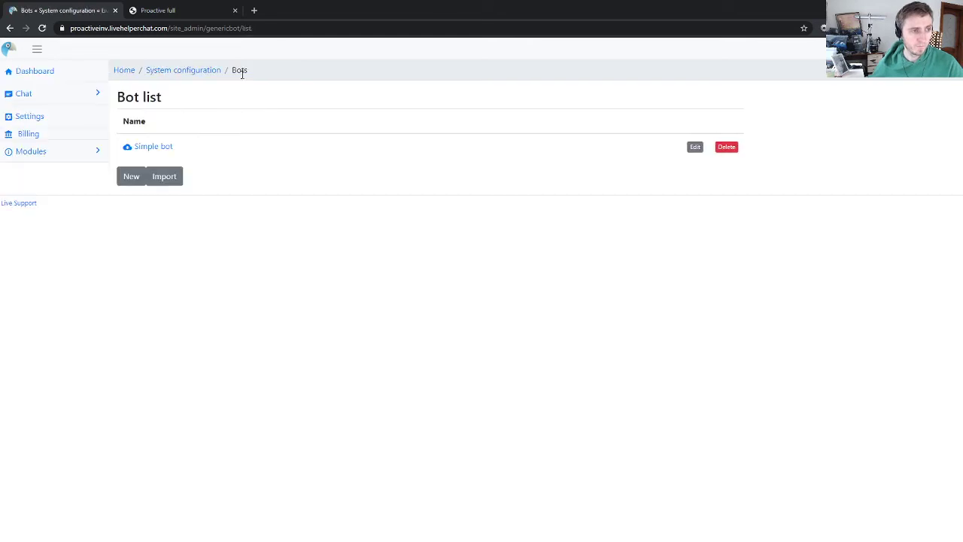
left_click(159, 149)
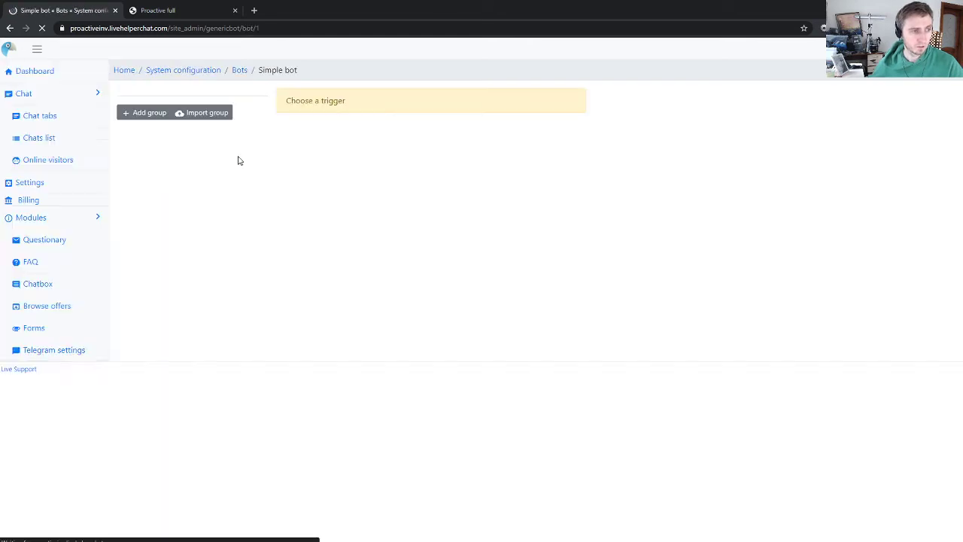
left_click(148, 115)
left_click_drag(166, 114, 127, 117)
type("Default")
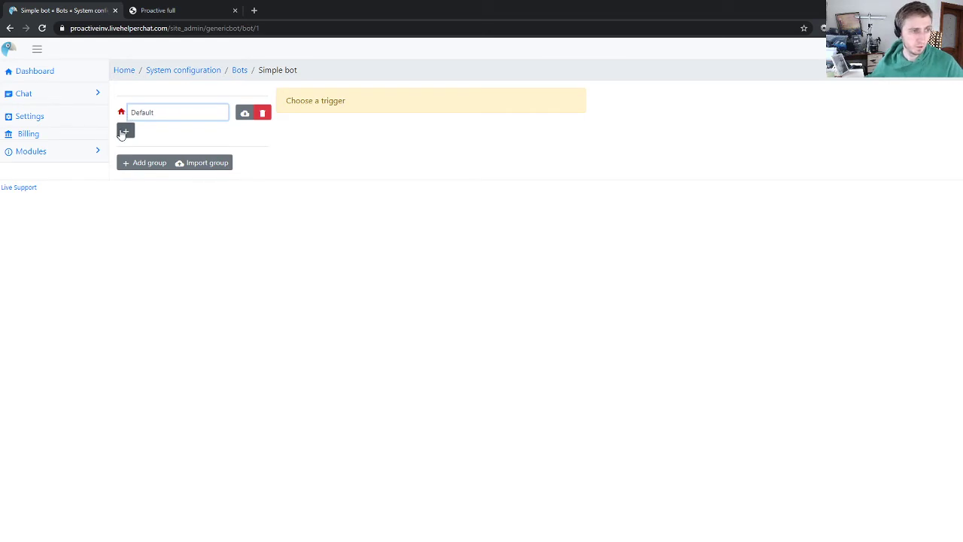
Step: Add a trigger to the Default group, name it Default trigger, and save it
left_click(126, 131)
left_click(140, 132)
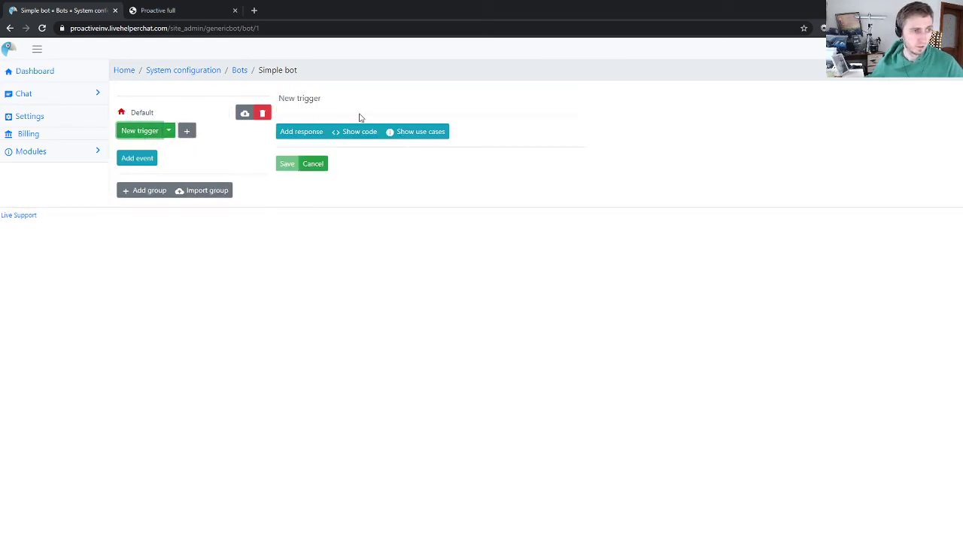
type("Default ")
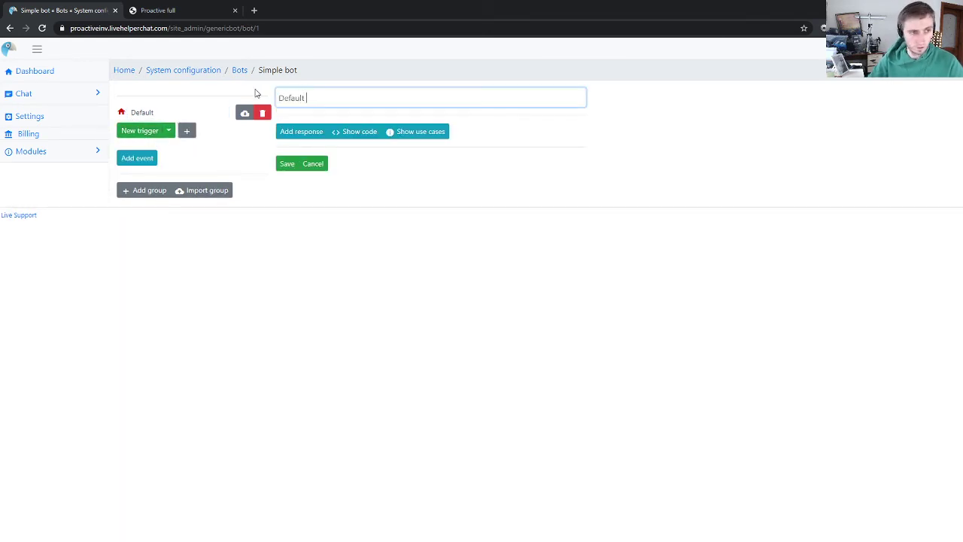
type("trigger")
key("Return")
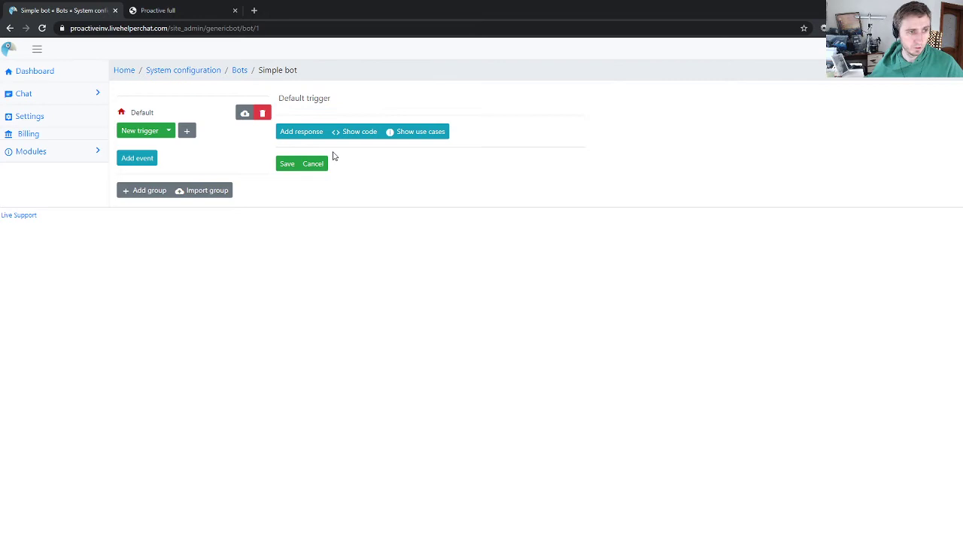
left_click(292, 167)
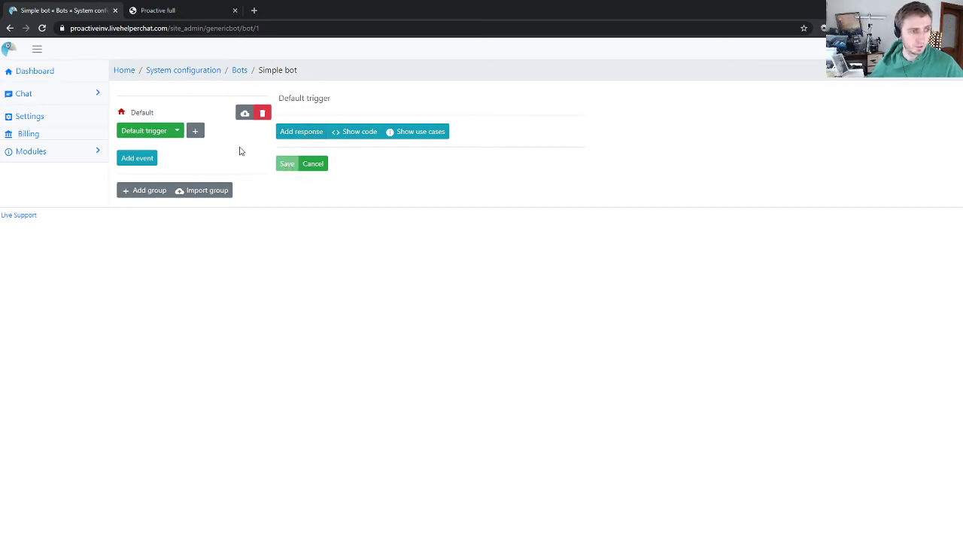
Step: Add a Send Text response to the Default trigger with a quick reply named Our services
left_click(302, 137)
left_click(311, 170)
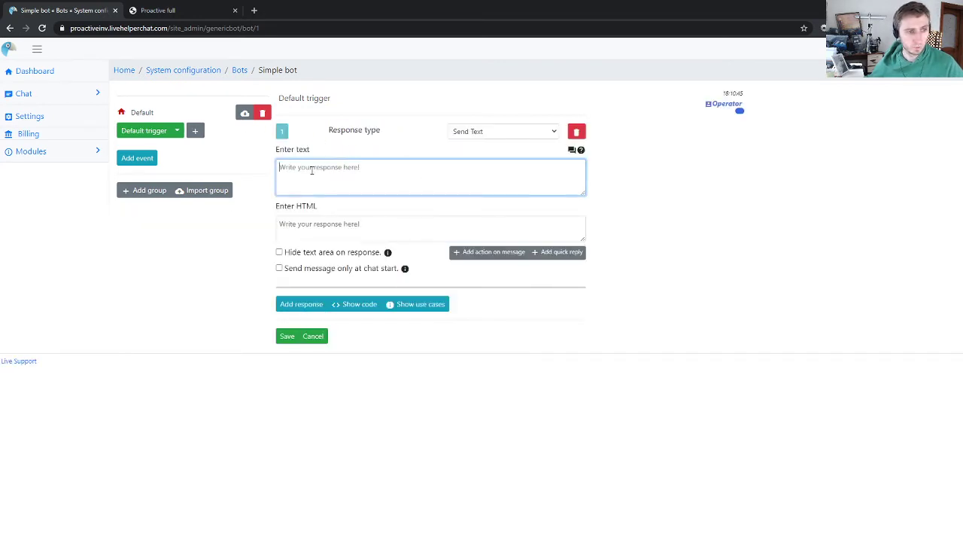
left_click(558, 252)
left_click(330, 300)
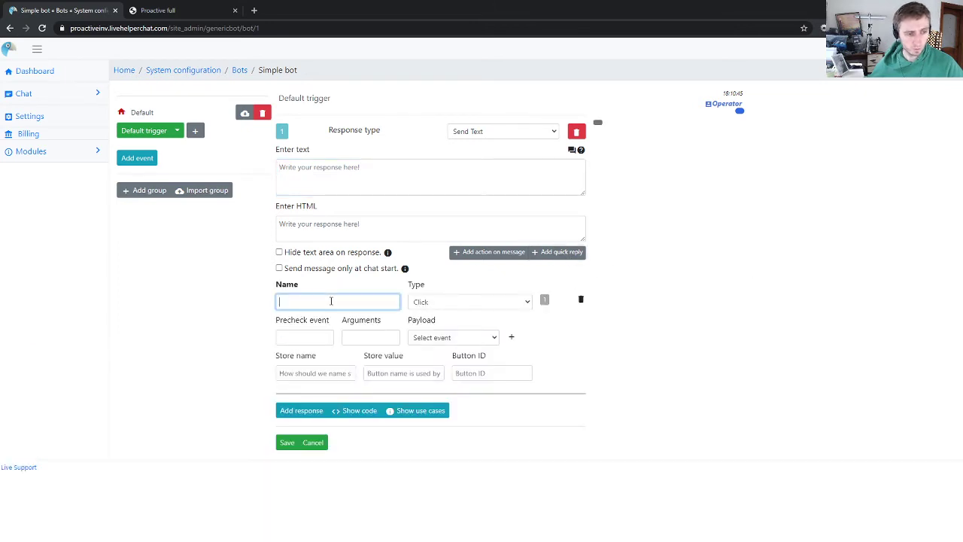
type("H")
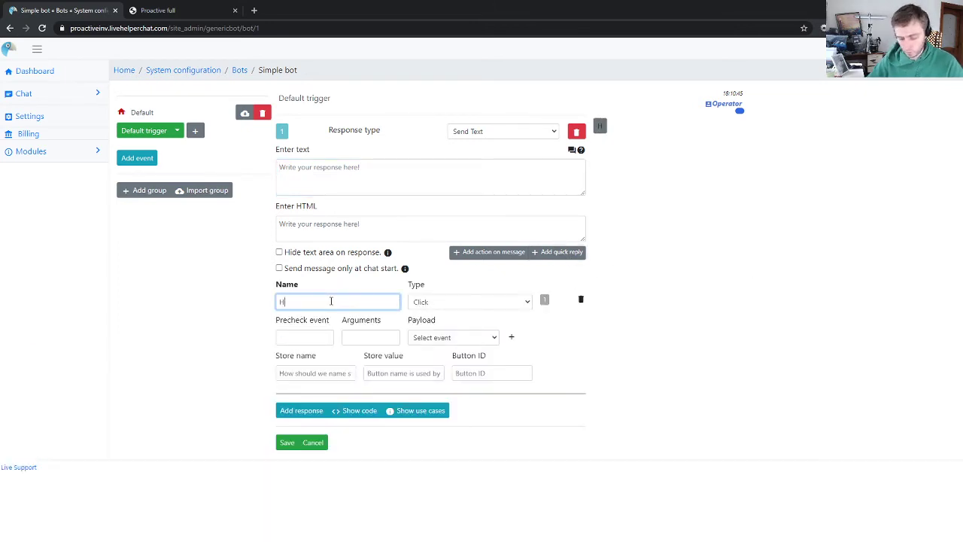
key("BackSpace")
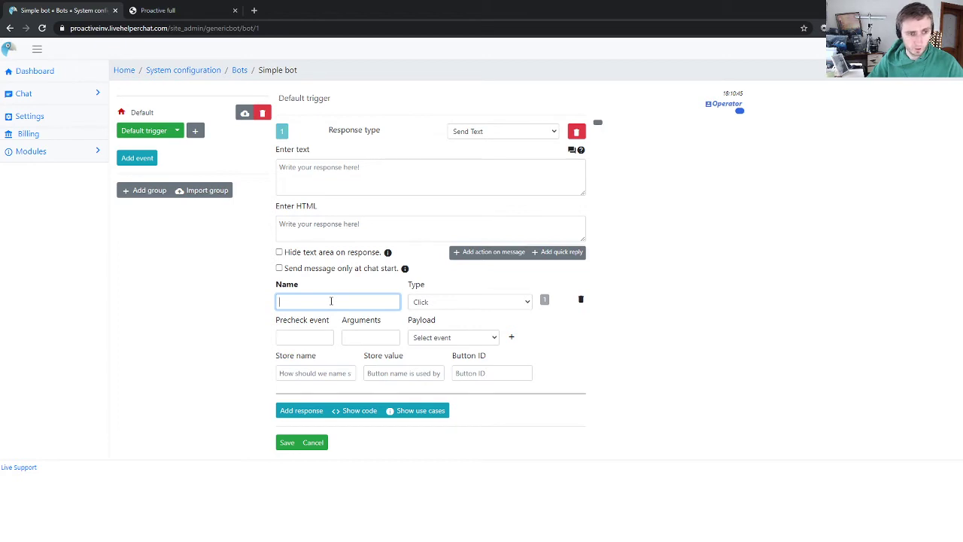
type("Our servi")
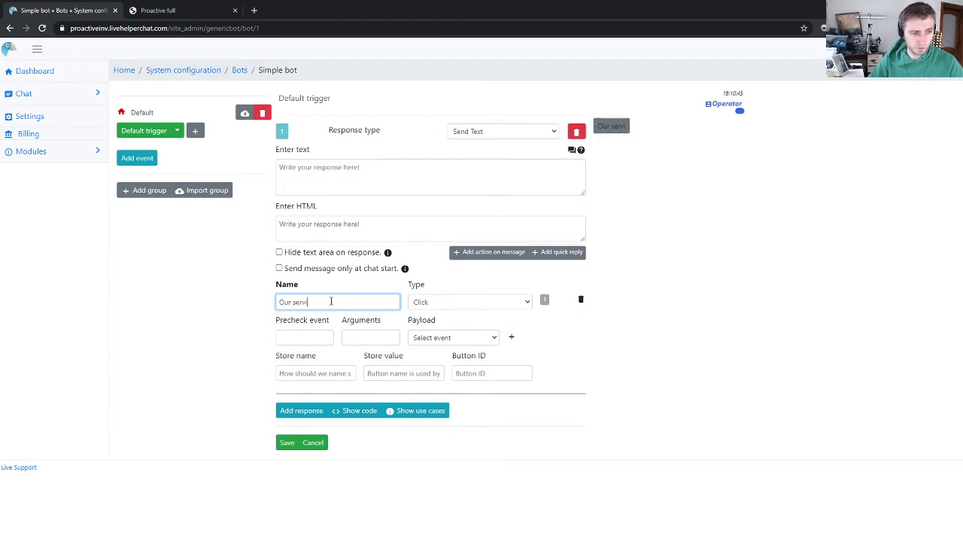
type("ces")
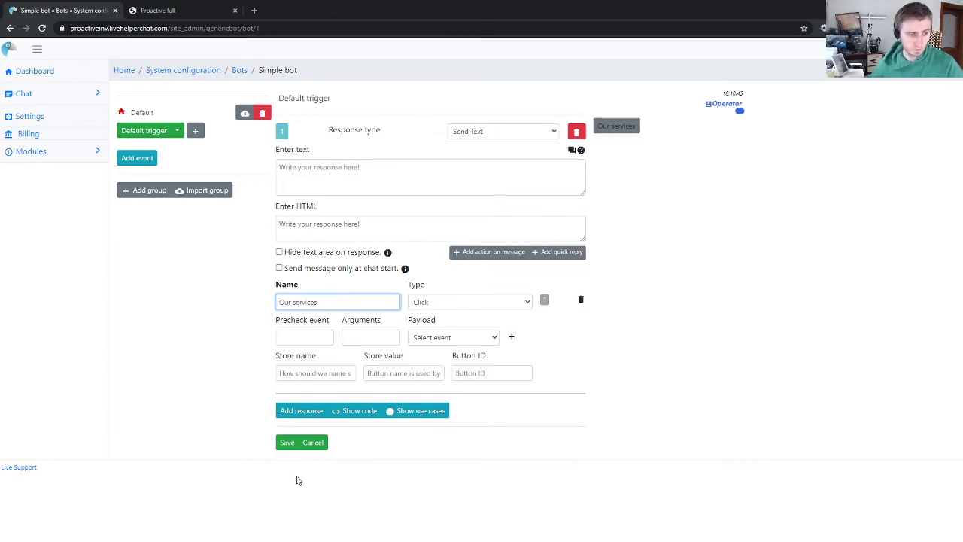
Step: Add a second quick reply named Need help to the Default trigger's response, and save the trigger
left_click(560, 254)
left_click(293, 408)
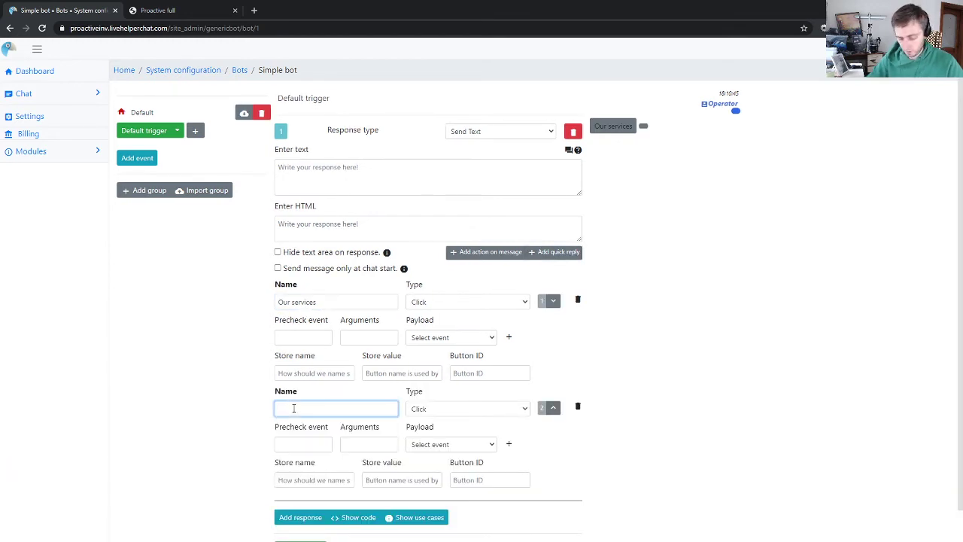
type("Need help")
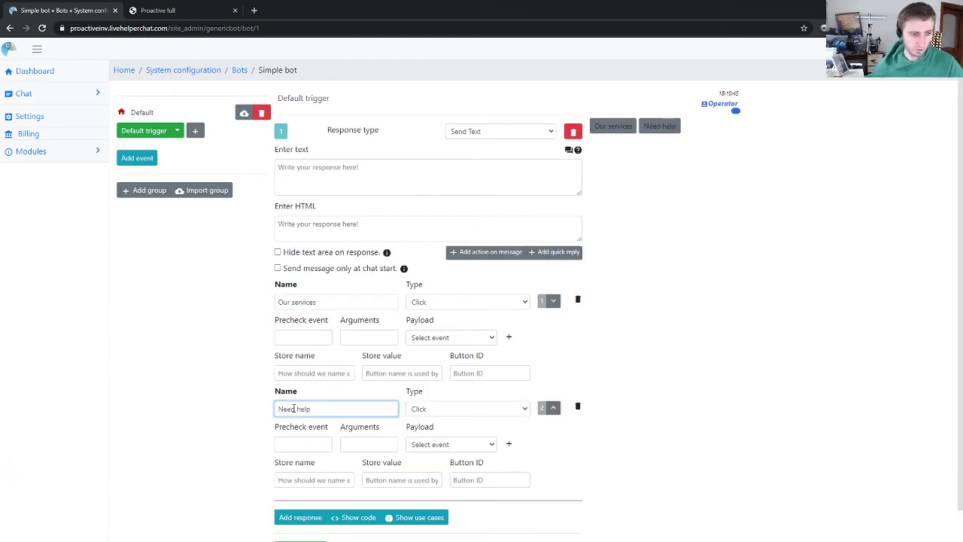
scroll(344, 394, "down", 1)
left_click(286, 510)
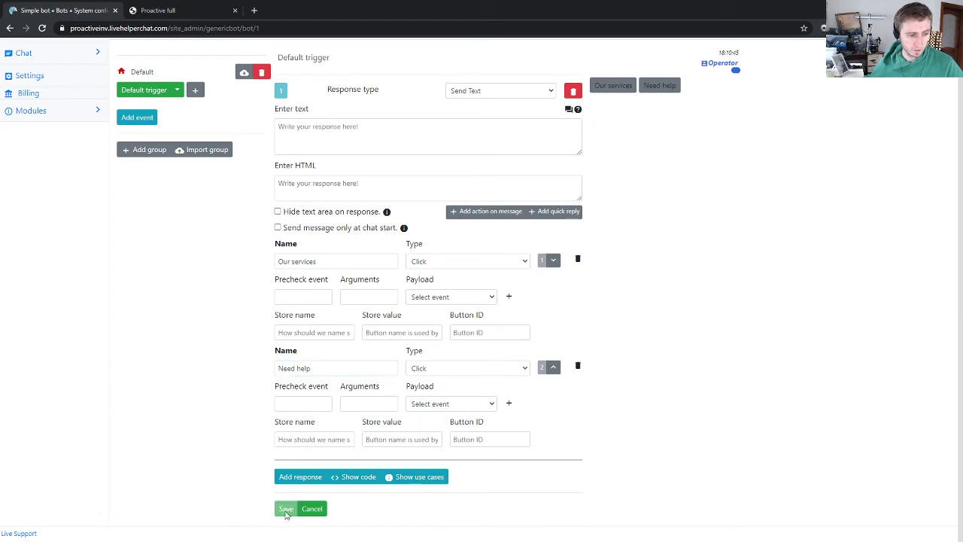
Step: Add another trigger to the Default group and name it Our services
left_click(194, 129)
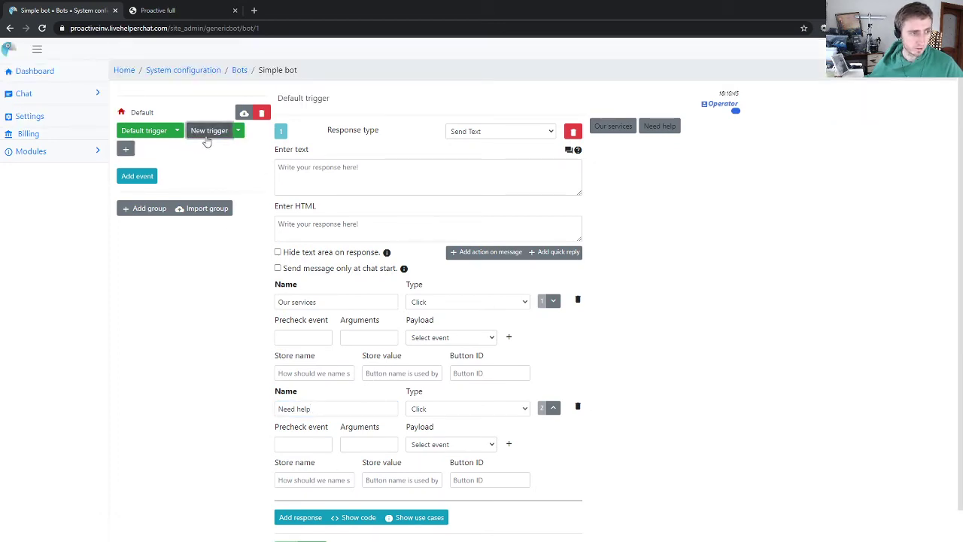
triple_click(353, 94)
type("Our ")
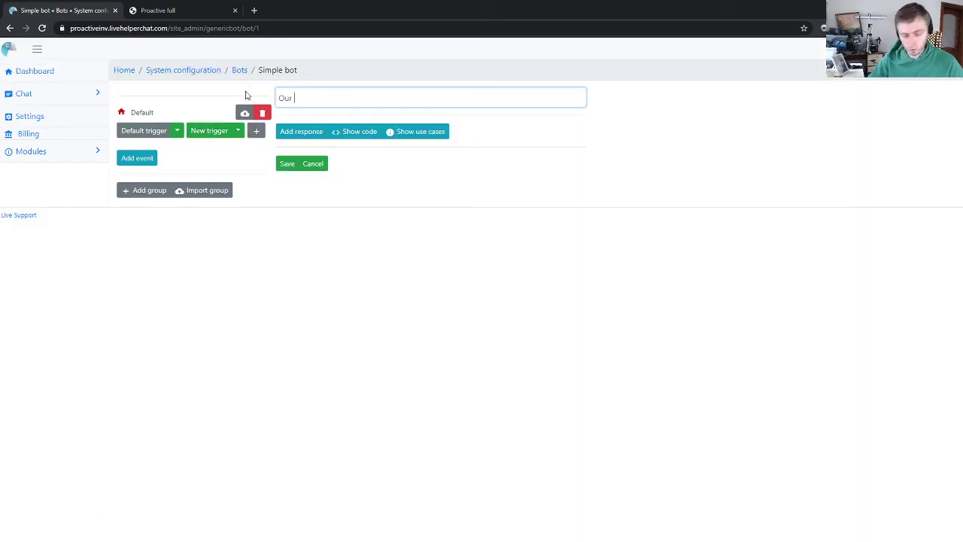
type("services")
Step: Give the Our services trigger a Send Text response reading "Here is our services", and save it
left_click(299, 132)
left_click(366, 183)
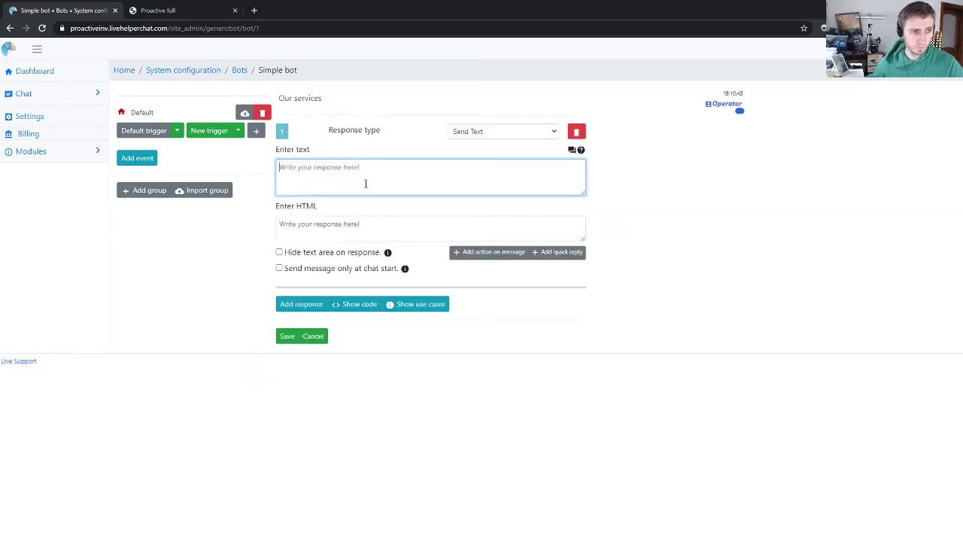
type("HEre i")
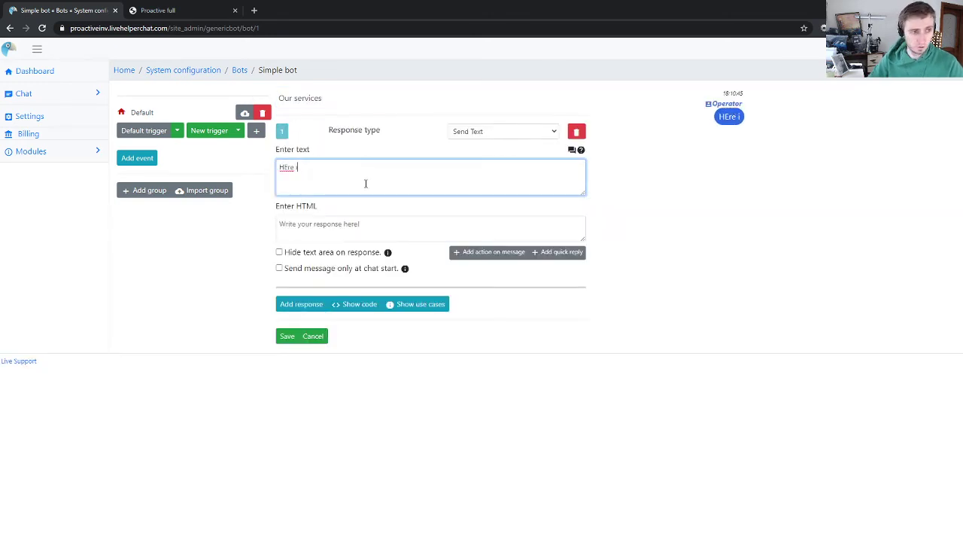
key("BackSpace")
key("BackSpace")
type("ere ")
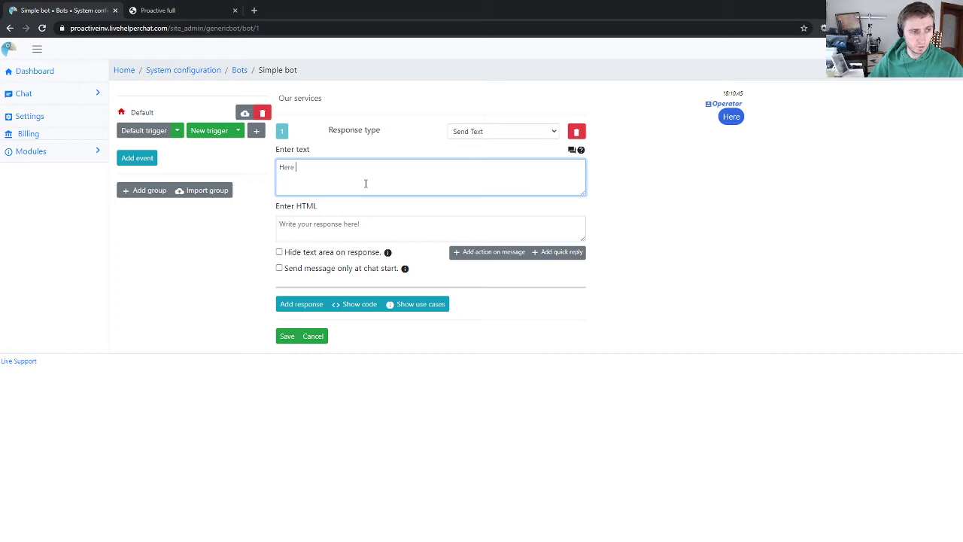
type("is our services")
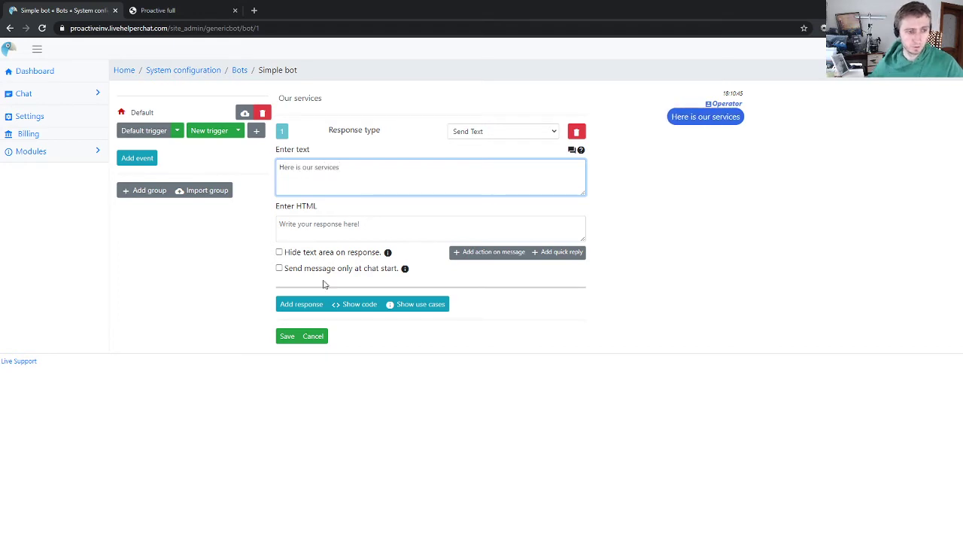
left_click(287, 336)
Step: In the Default trigger, set the Our services quick reply's type to Execute trigger and have it run the Our services trigger
left_click(144, 130)
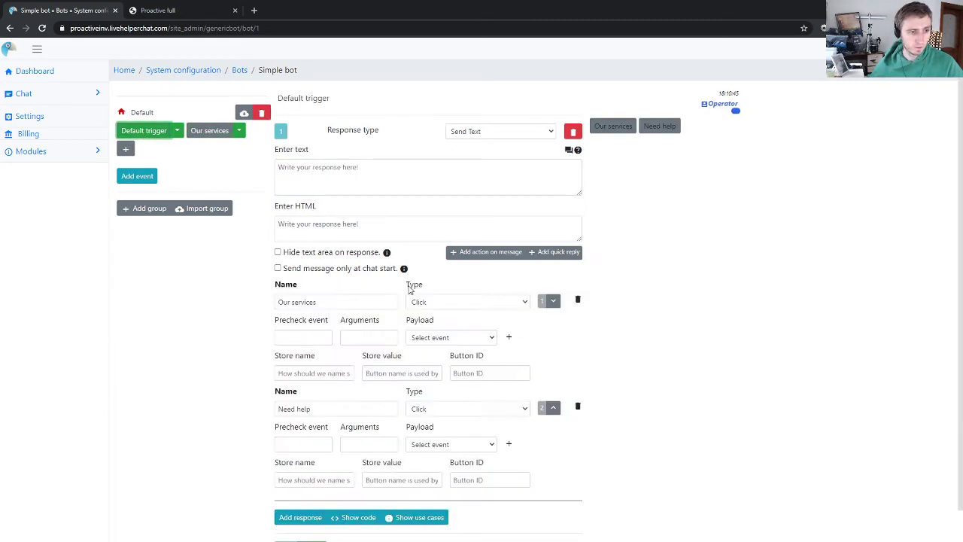
left_click(445, 300)
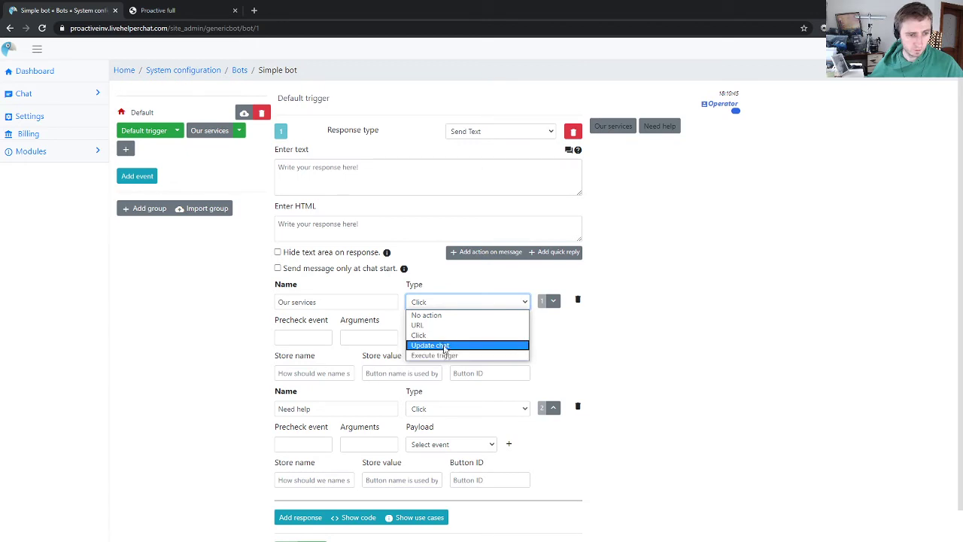
left_click(431, 348)
left_click(454, 337)
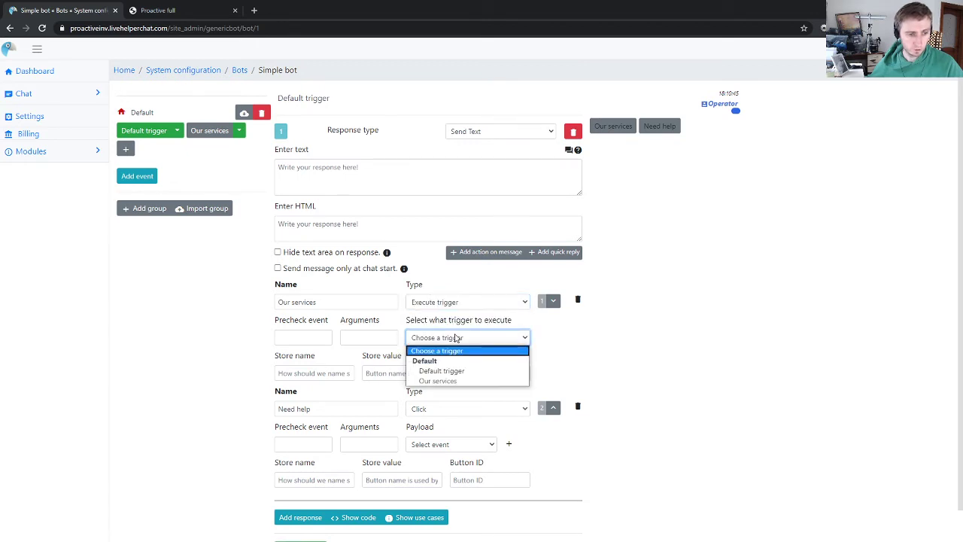
left_click(440, 381)
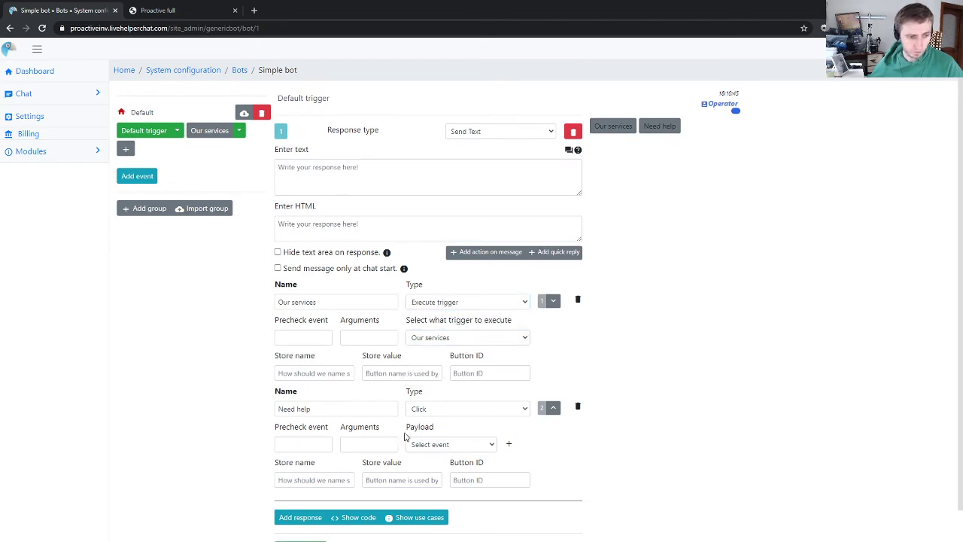
Step: Delete the Need help quick reply from the Default trigger's response, and save the trigger
scroll(370, 393, "down", 1)
scroll(178, 188, "up", 1)
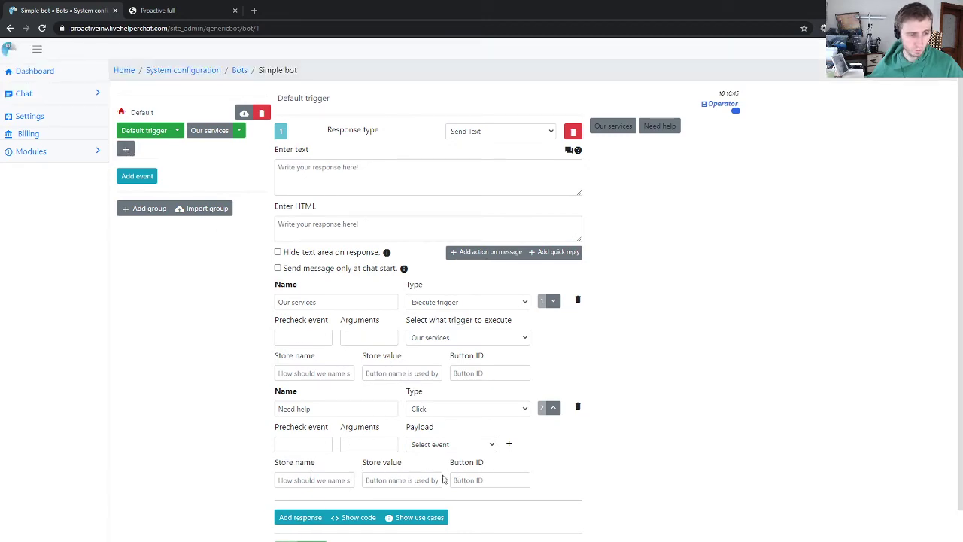
left_click(578, 407)
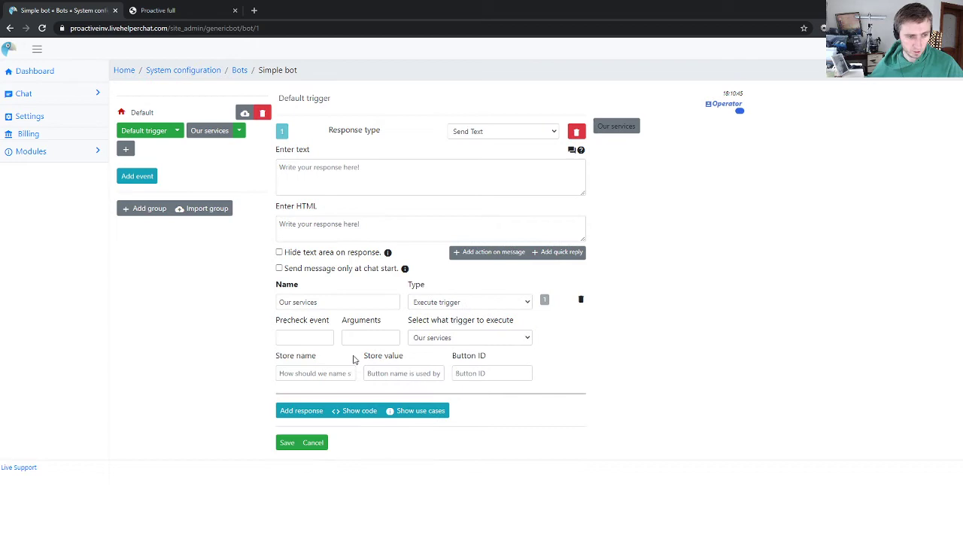
left_click(283, 441)
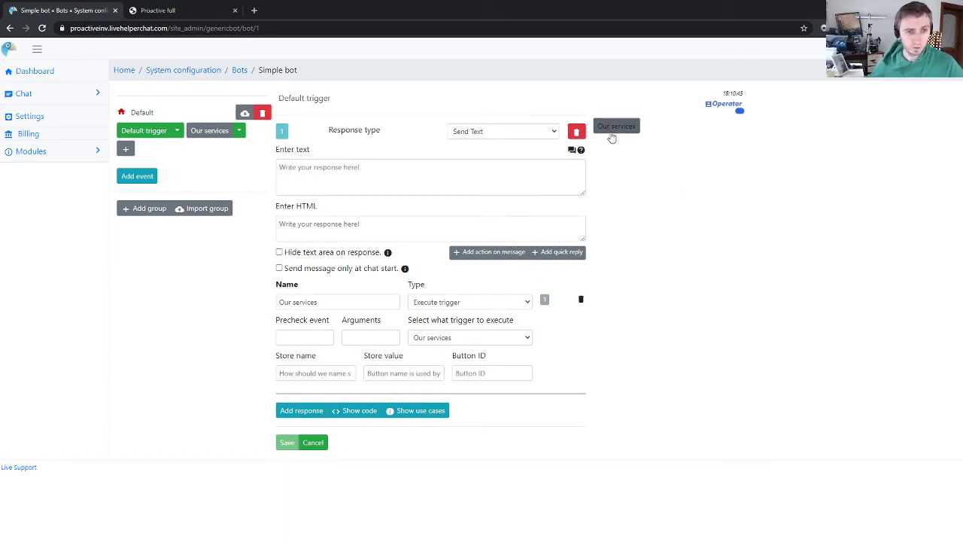
Step: Open the Instant invitation for editing from the list of pro active chat invitations in the system configuration
left_click(329, 175)
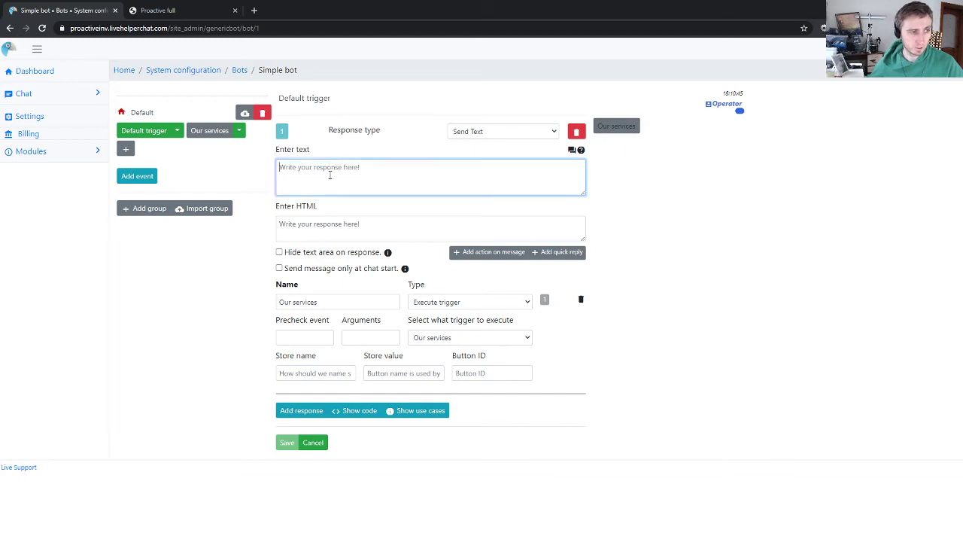
left_click(202, 71)
left_click(274, 122)
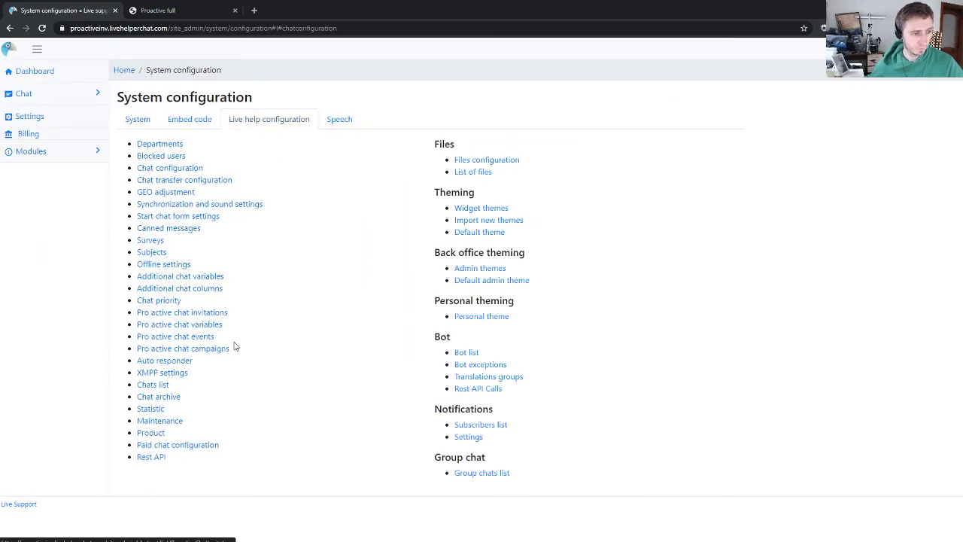
left_click(200, 312)
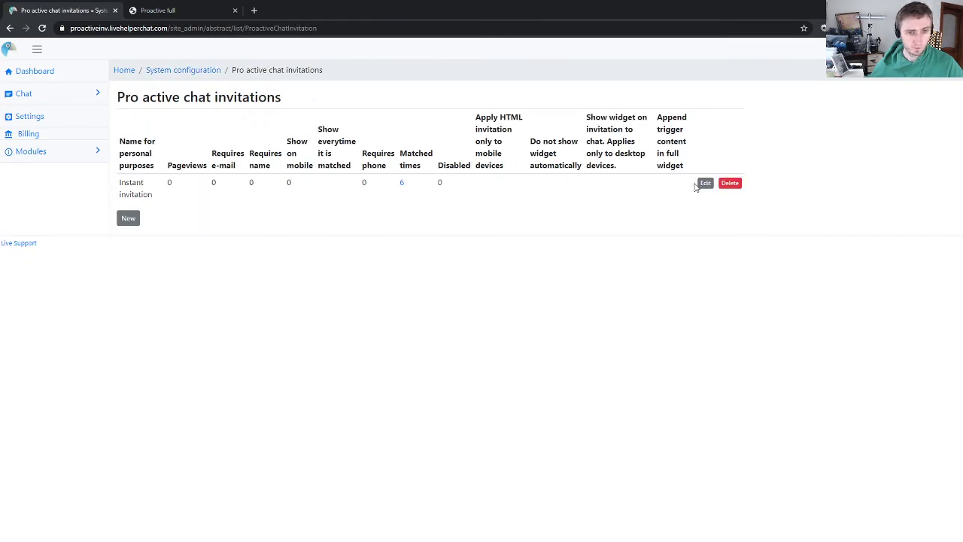
left_click(703, 184)
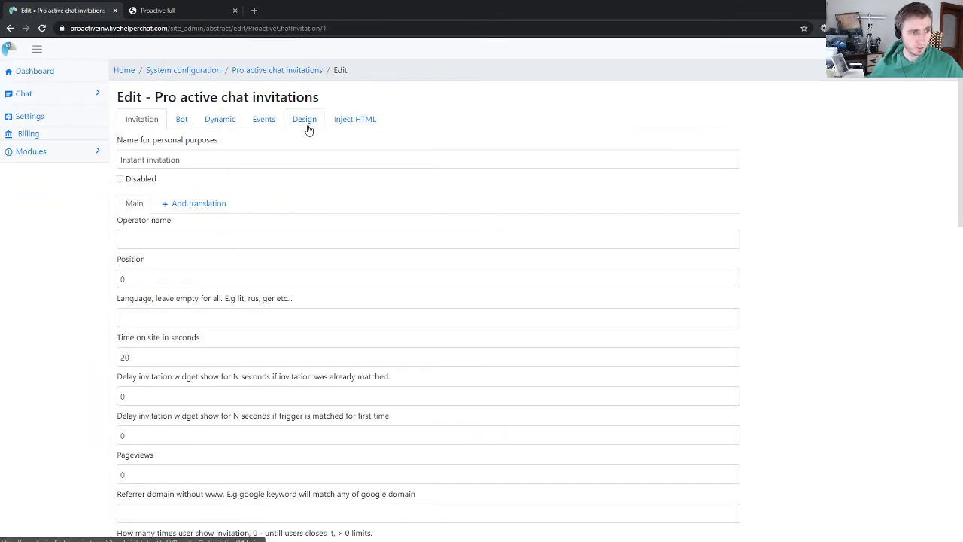
Step: Assign Simple bot with the Default trigger to the invitation, enable appending trigger content in the full widget, and save
left_click(305, 126)
left_click(210, 125)
left_click(177, 122)
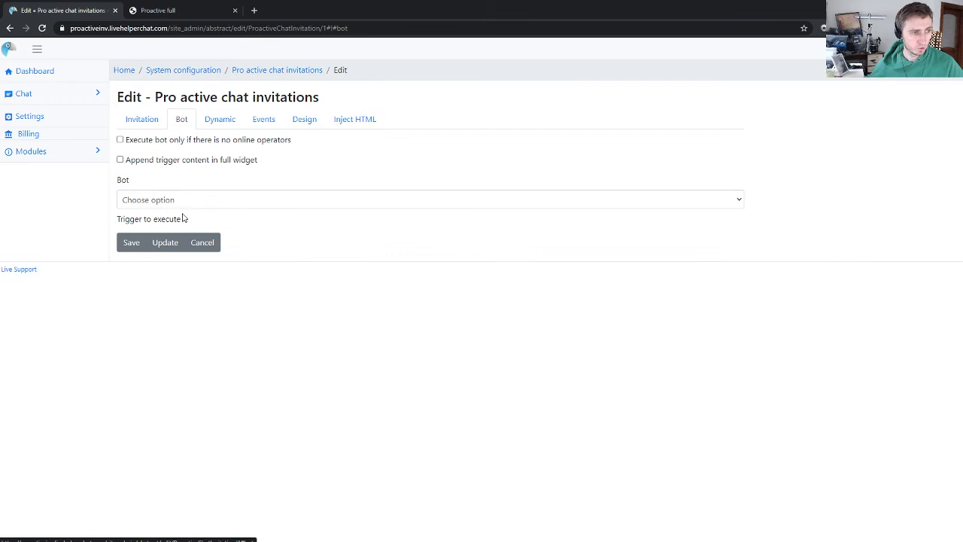
left_click(178, 199)
left_click(150, 224)
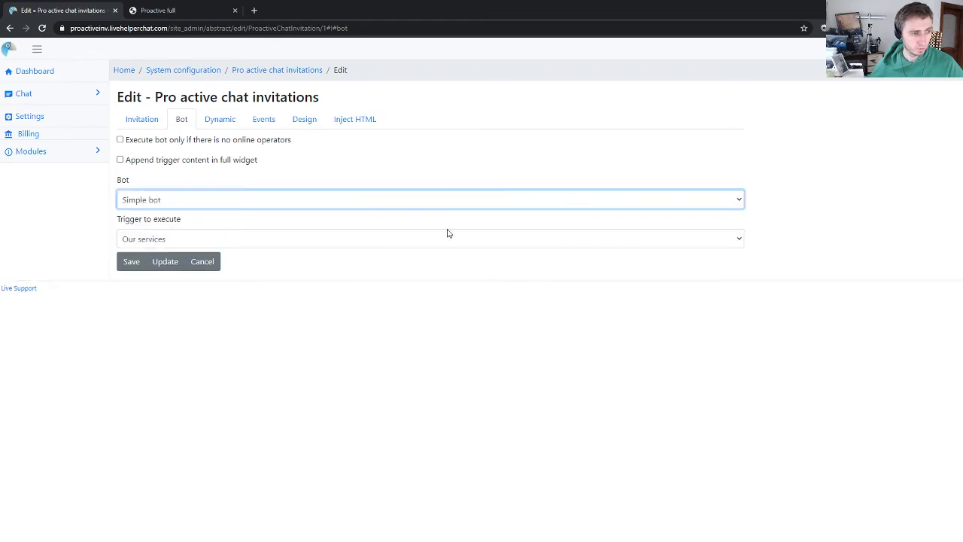
left_click(147, 239)
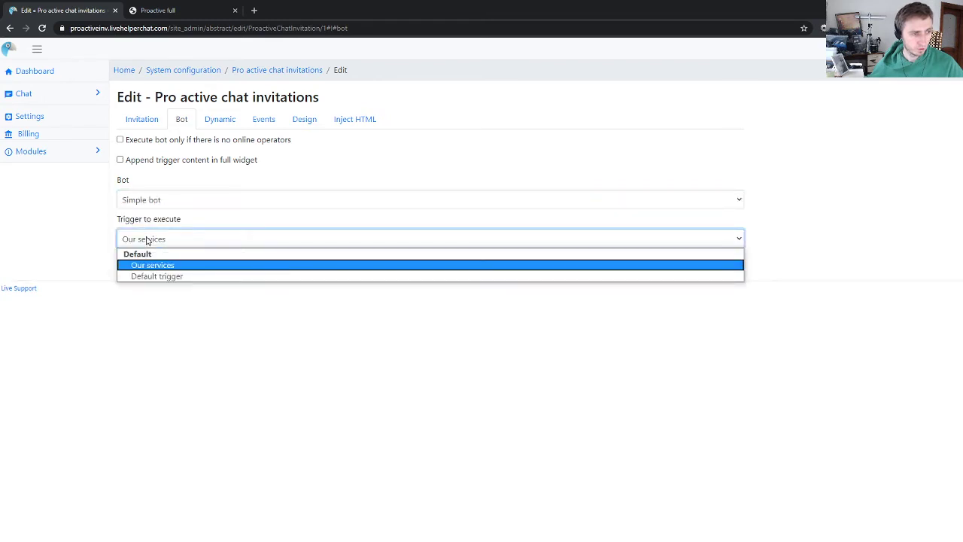
left_click(171, 277)
left_click(296, 302)
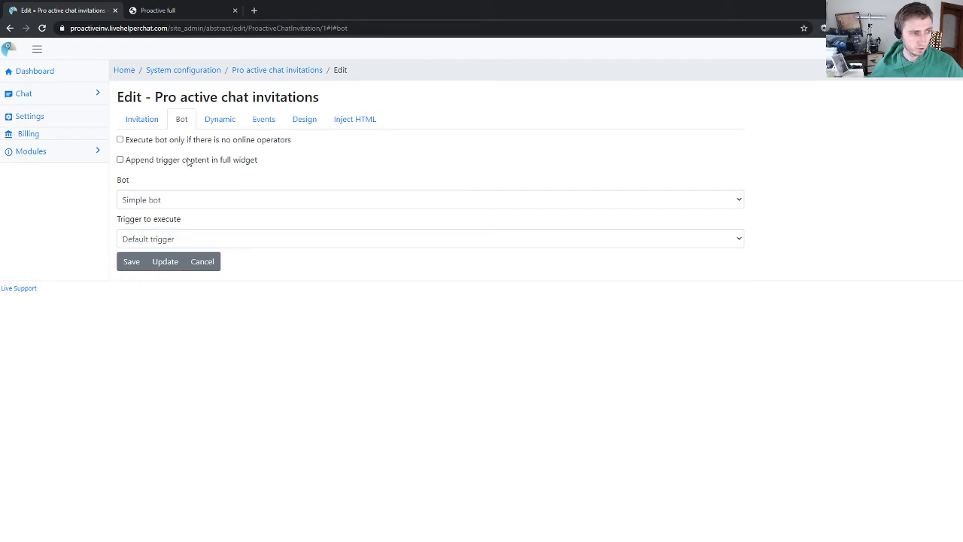
left_click(139, 161)
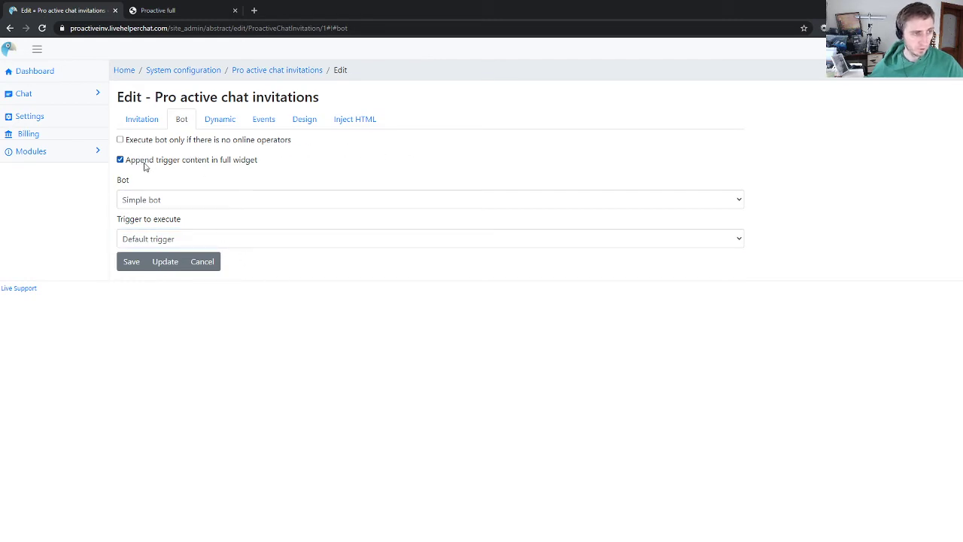
left_click(130, 262)
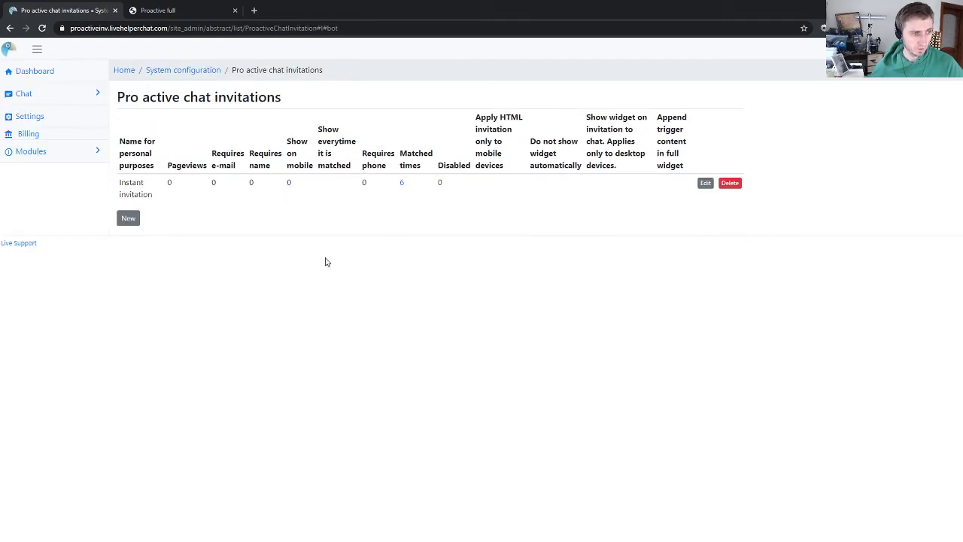
Step: Reload the Proactive full test page and try the Our services quick reply in the chat widget
left_click(704, 184)
key("ctrl+Tab")
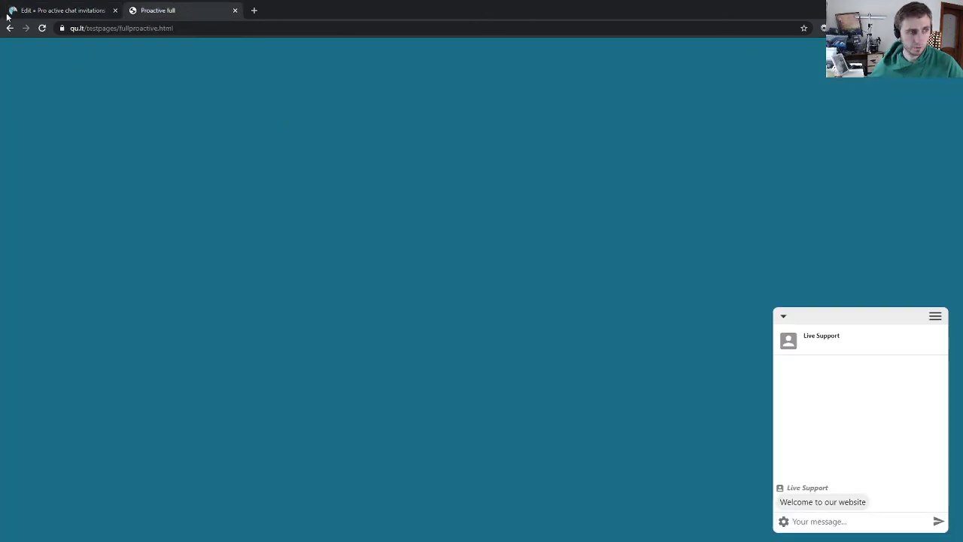
left_click(42, 28)
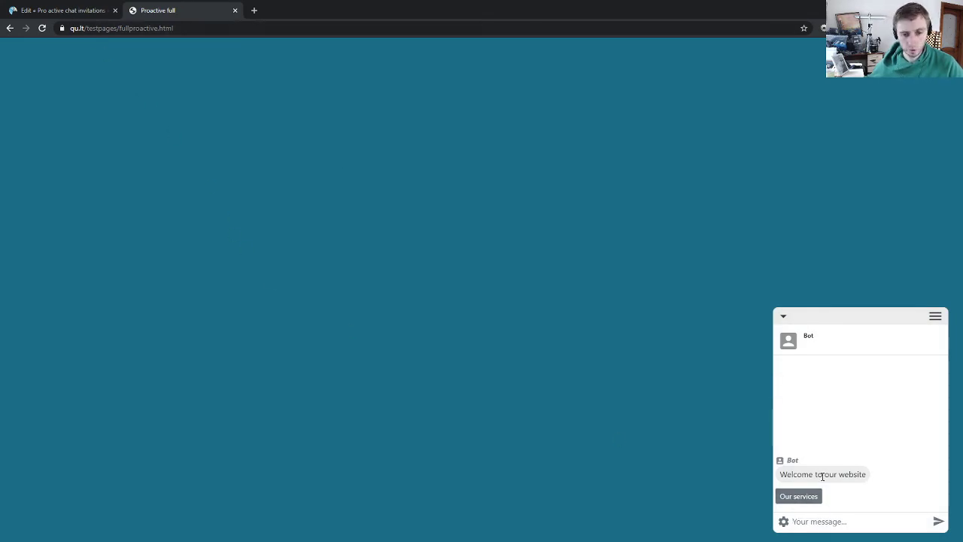
left_click(52, 12)
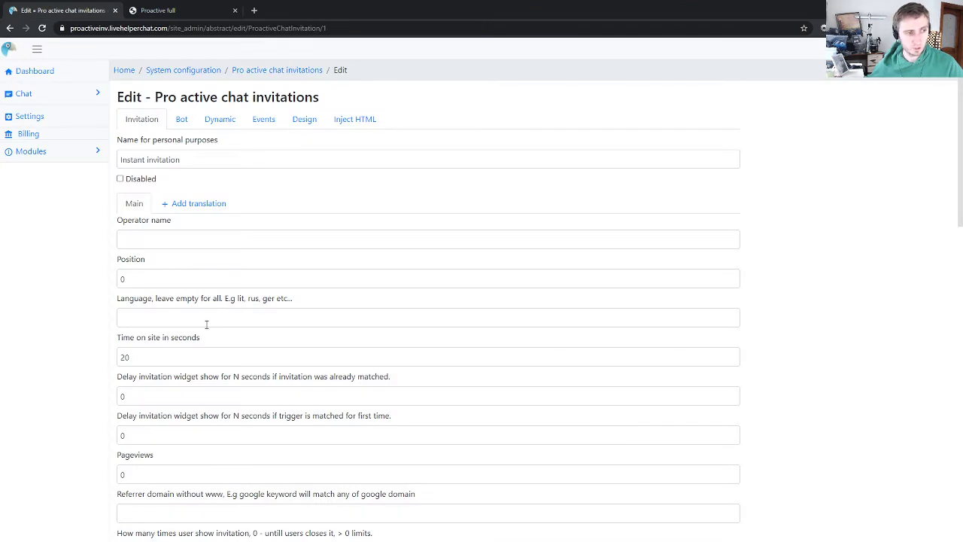
left_click(166, 12)
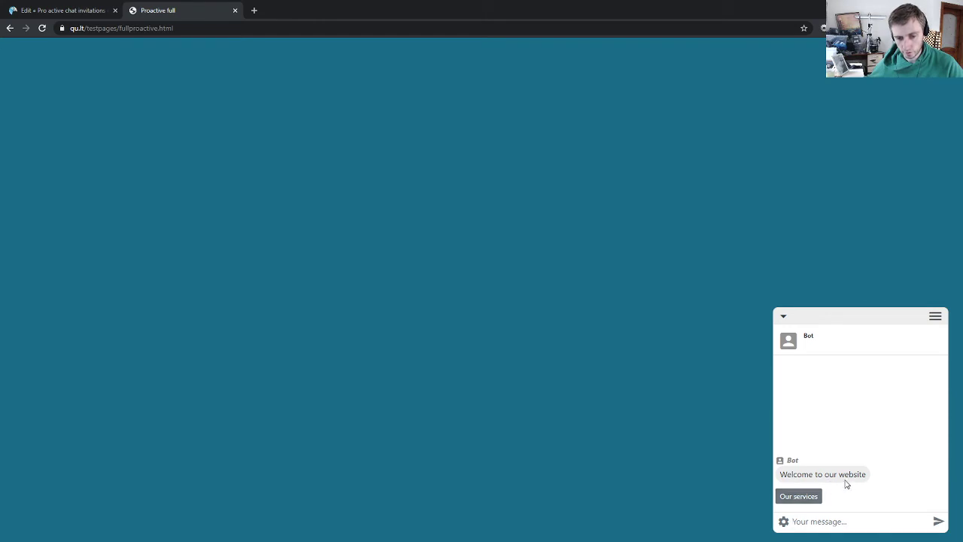
left_click(786, 496)
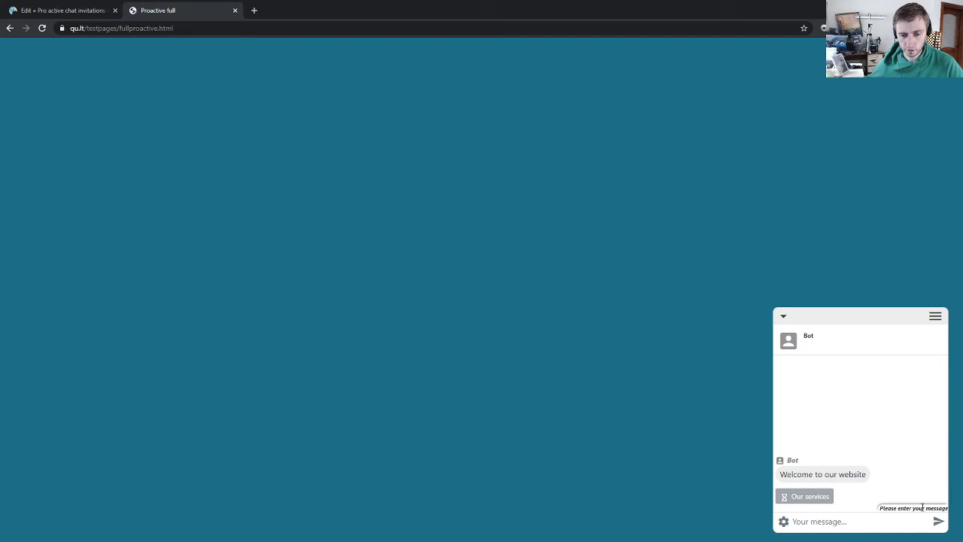
Step: In the start chat form settings, make the online form's Message field Optional and save
left_click(58, 14)
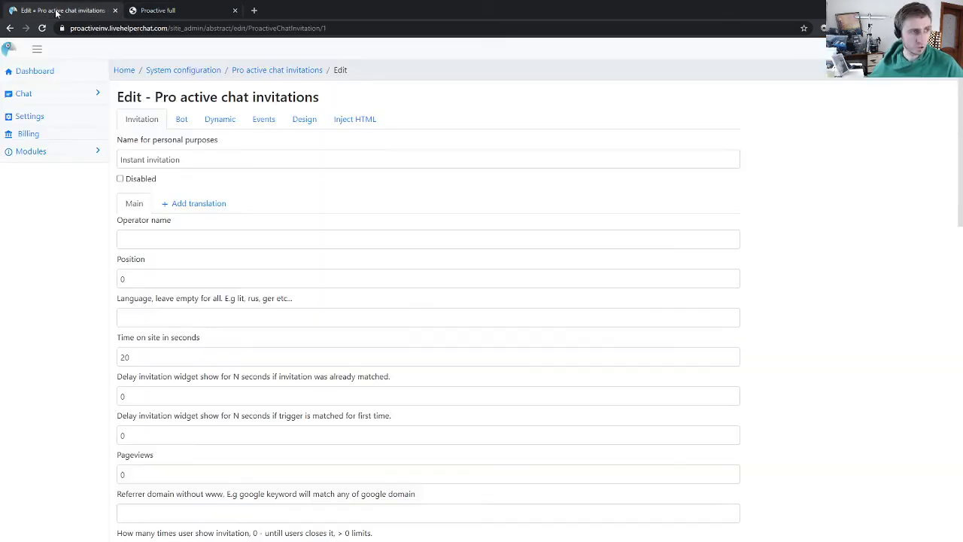
left_click(26, 119)
left_click(294, 123)
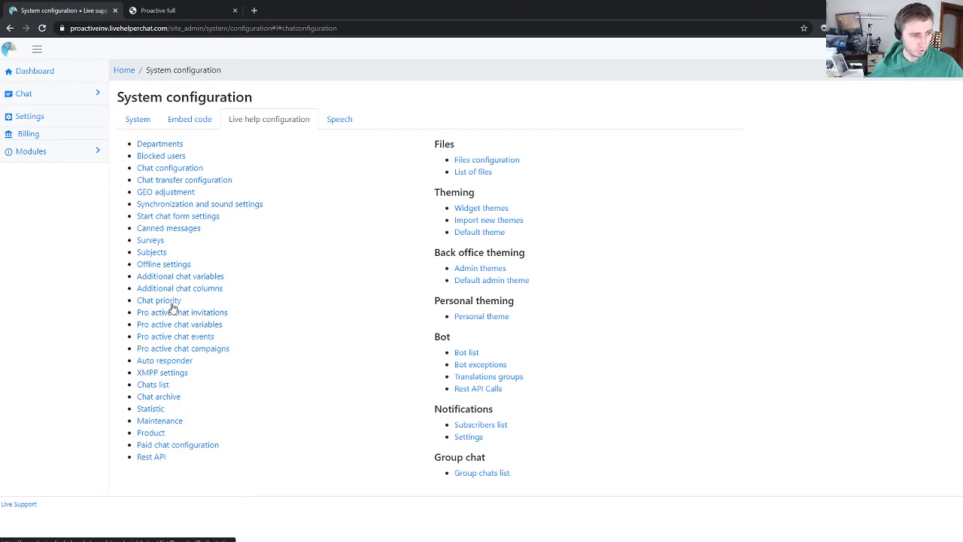
left_click(181, 218)
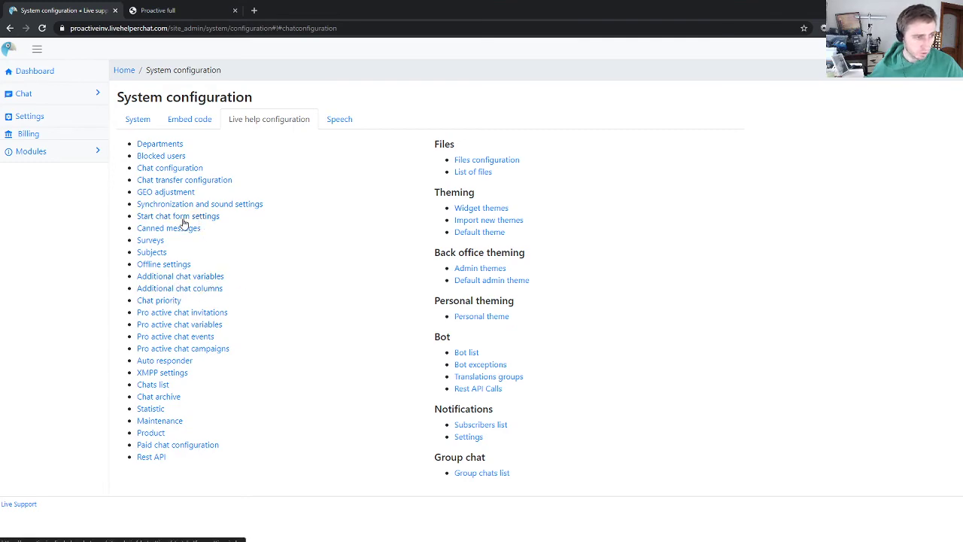
left_click(167, 114)
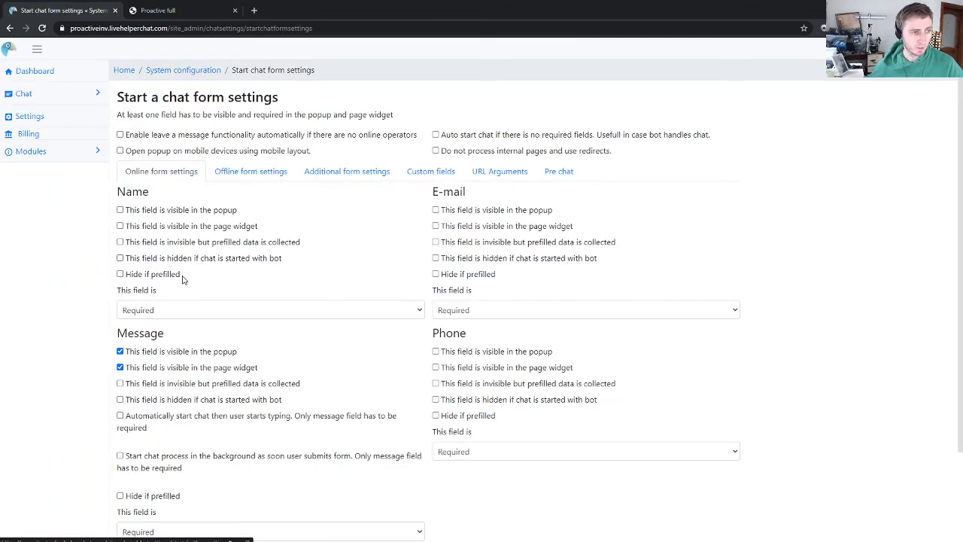
scroll(159, 383, "down", 2)
left_click(162, 414)
left_click(157, 440)
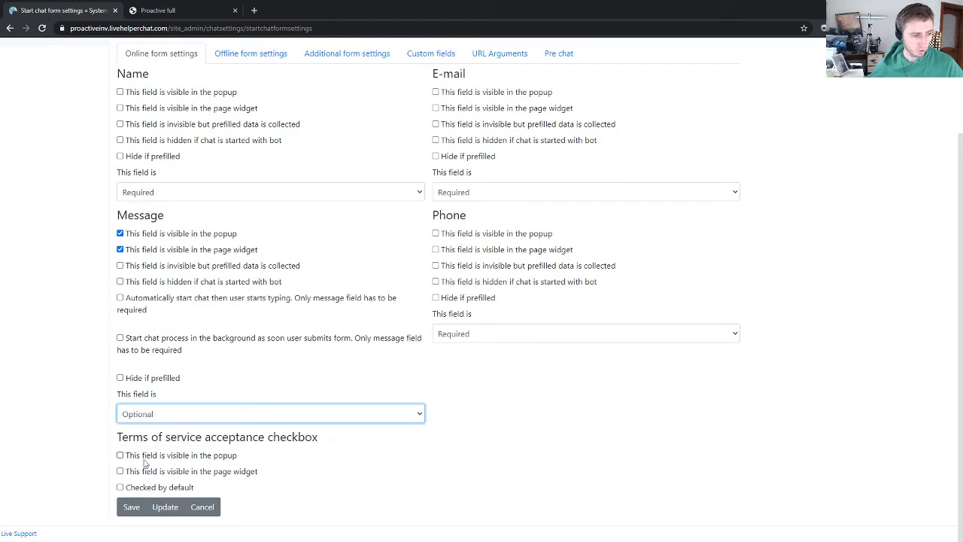
left_click(131, 506)
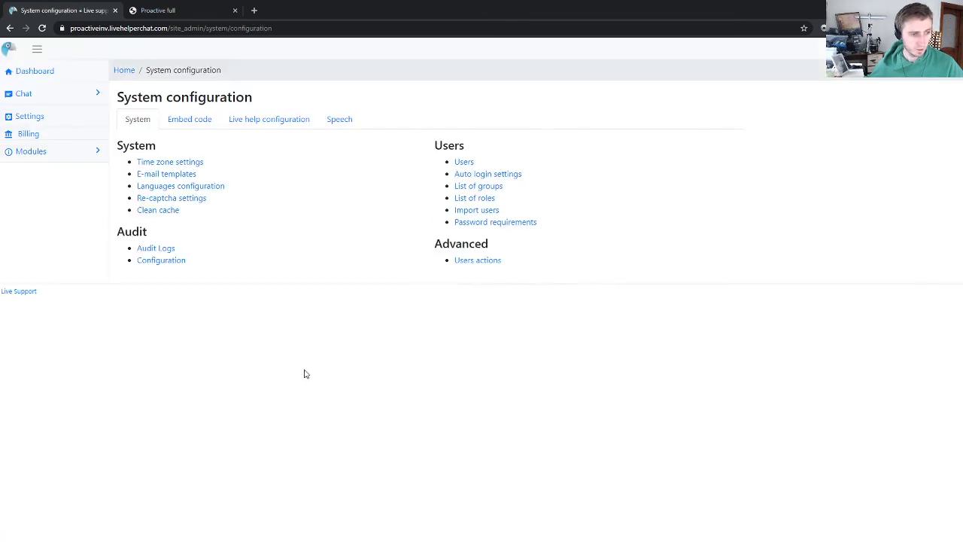
Step: Reload the Proactive full test page and retest the Our services quick reply with the optional message field
left_click(189, 6)
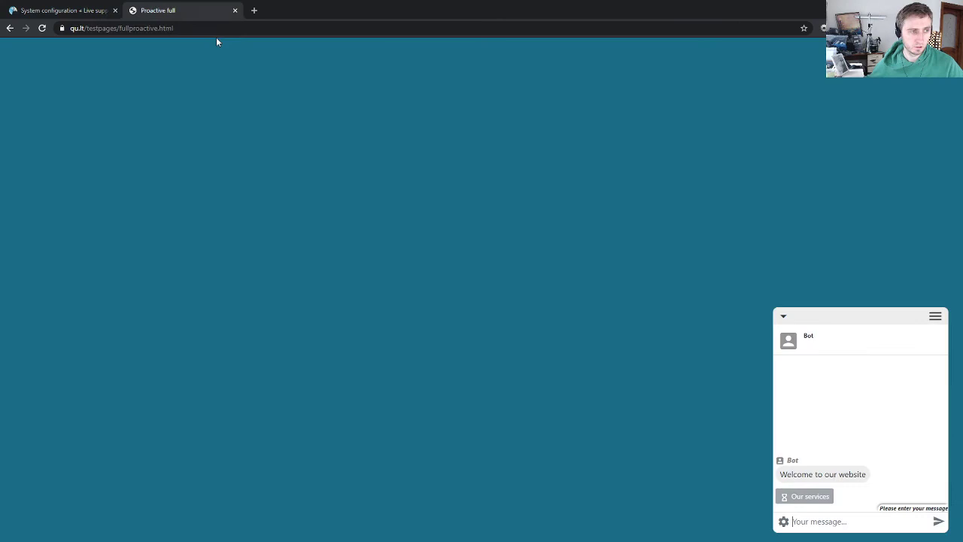
left_click(42, 28)
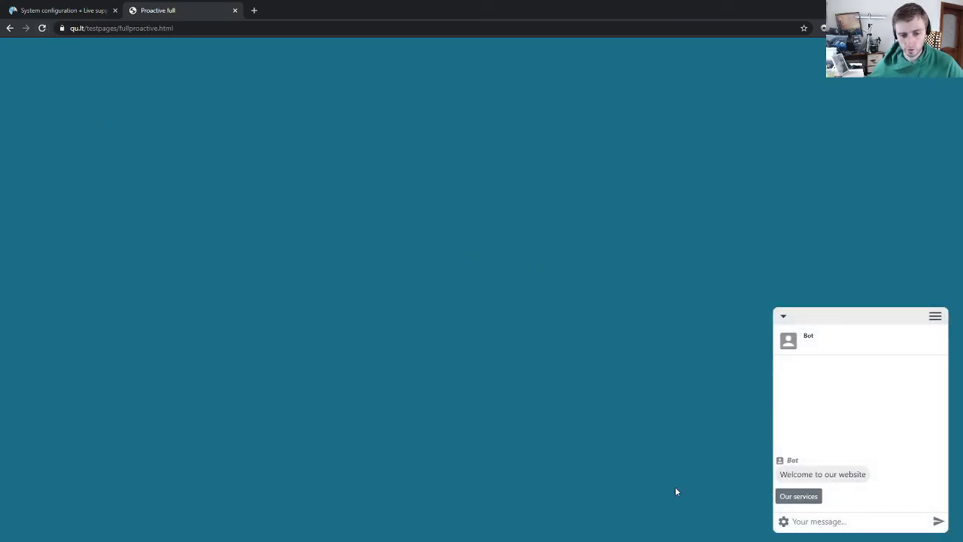
left_click(806, 499)
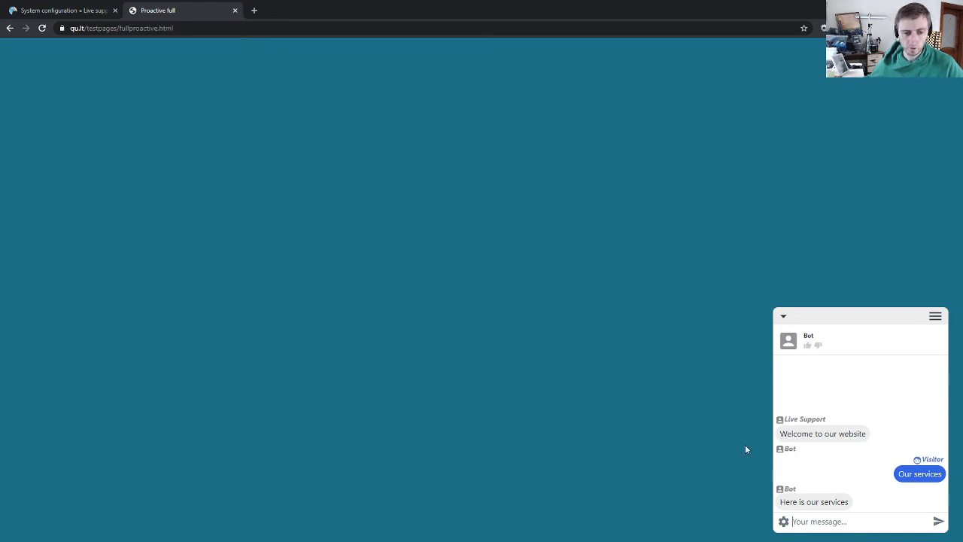
Step: Open Simple bot's Default trigger from the bot list to edit its Send Text response
left_click(83, 11)
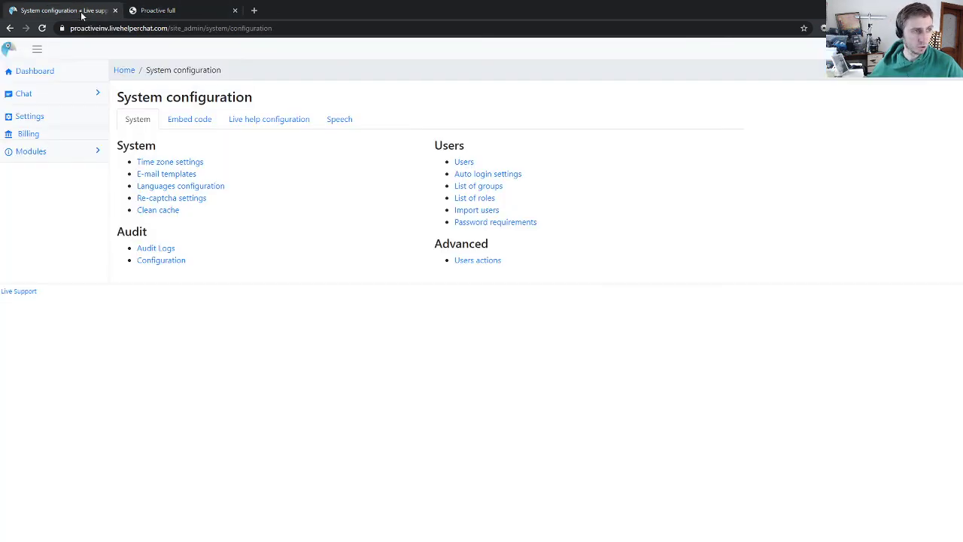
left_click(285, 121)
left_click(466, 352)
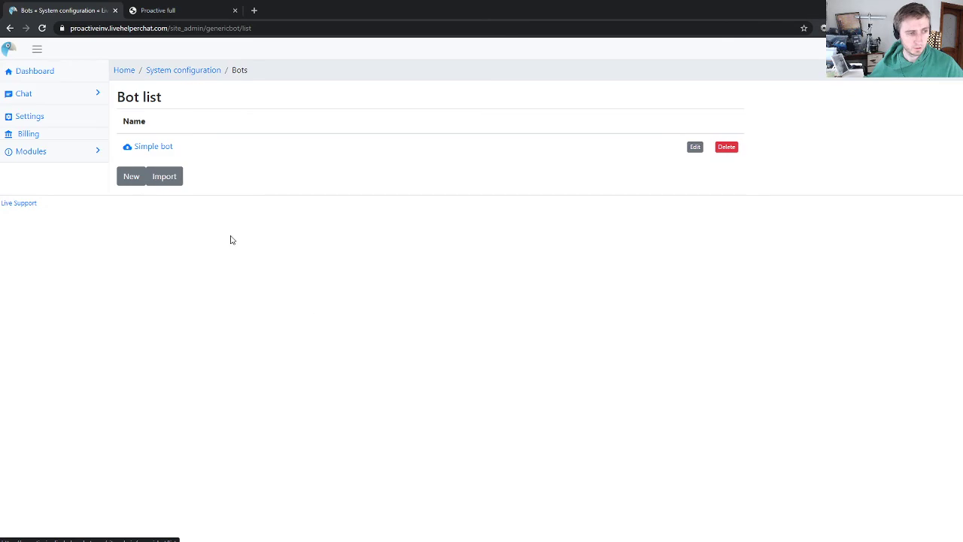
left_click(150, 147)
left_click(144, 133)
left_click(343, 175)
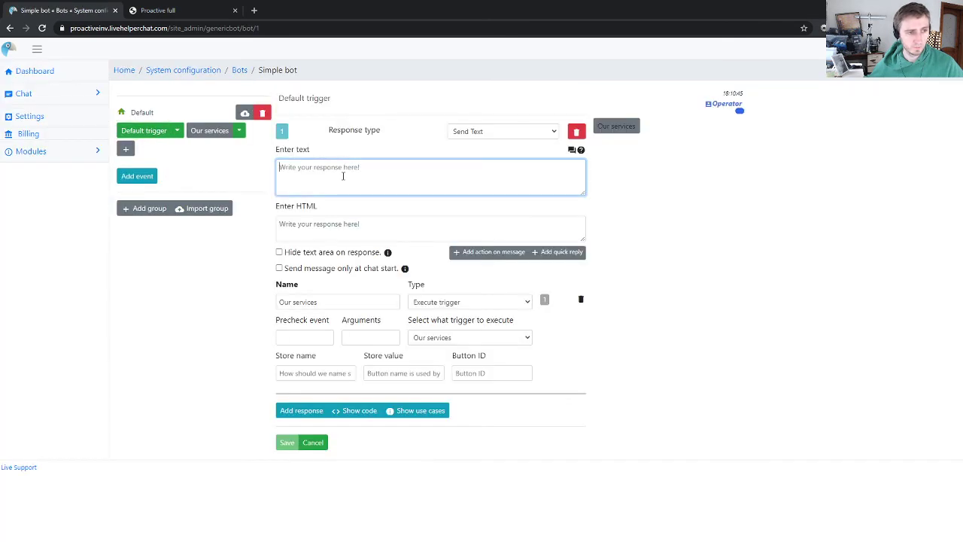
type("How c")
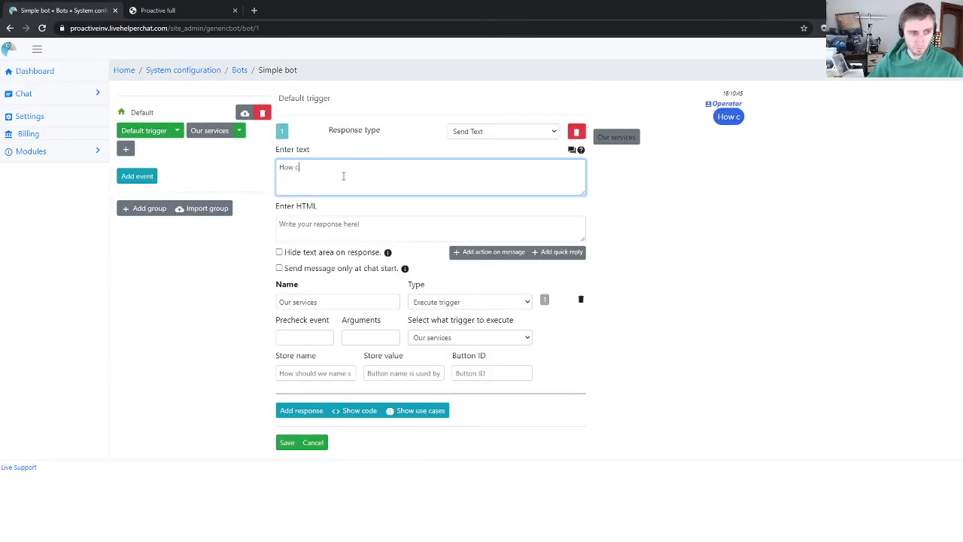
type("an i help ")
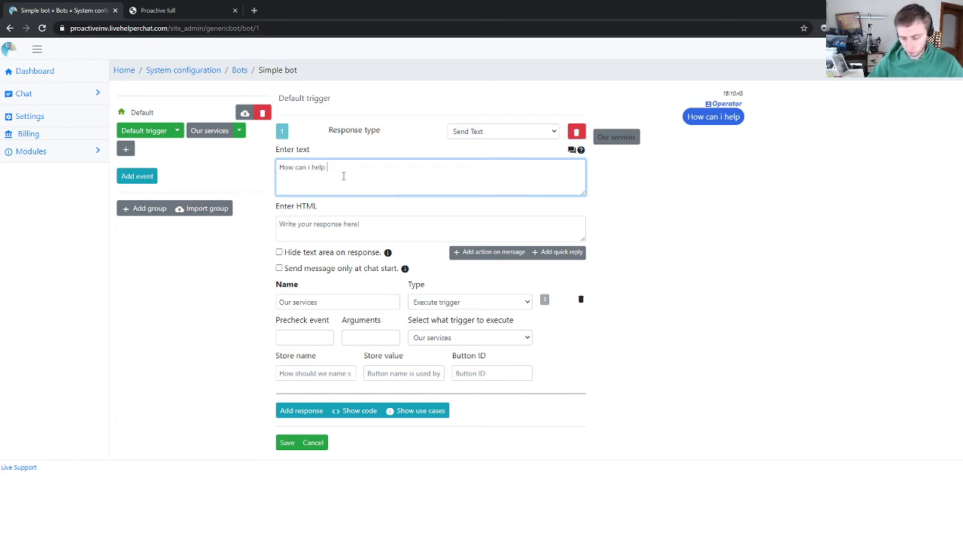
type("you")
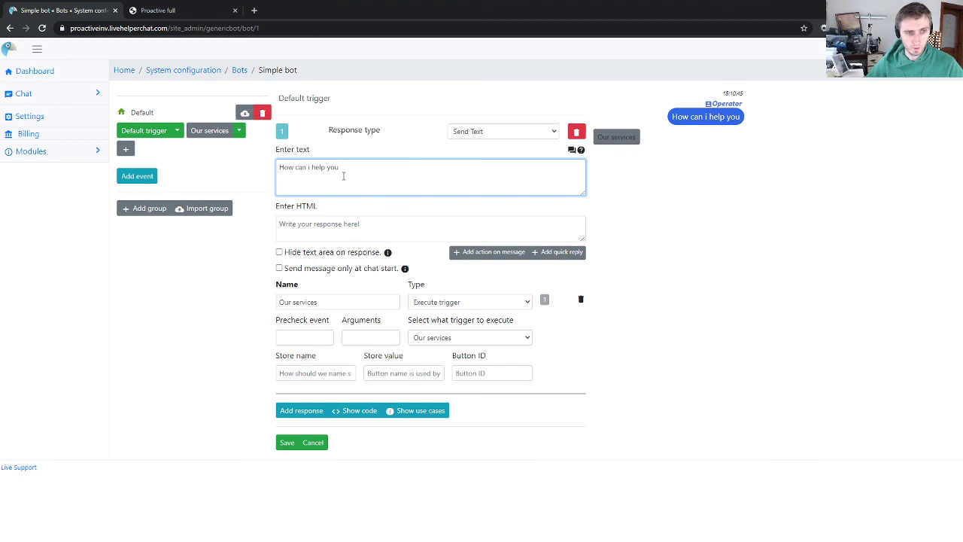
Step: Set the Default trigger's response text to "Choose one of the options" and save the trigger
key("ctrl+a")
type("C")
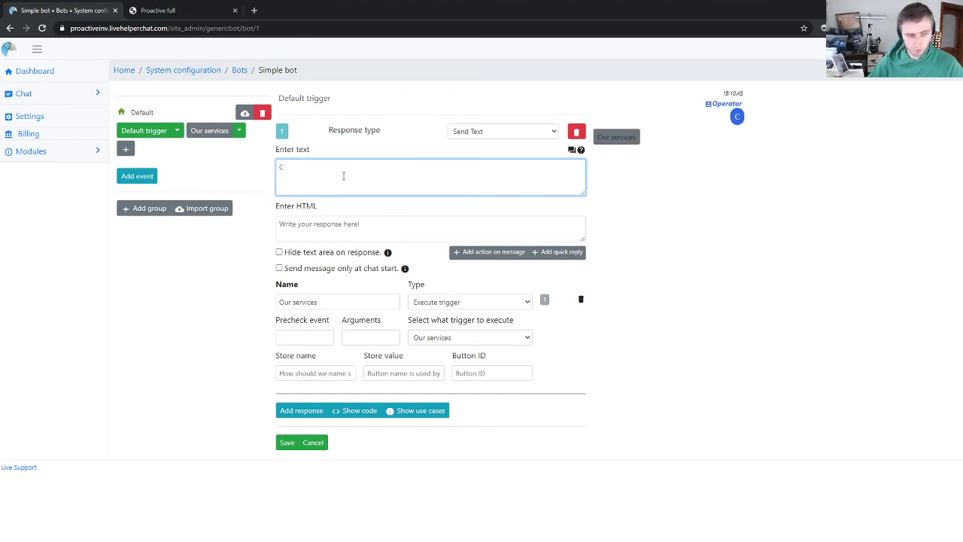
key("BackSpace")
type("Choose one ")
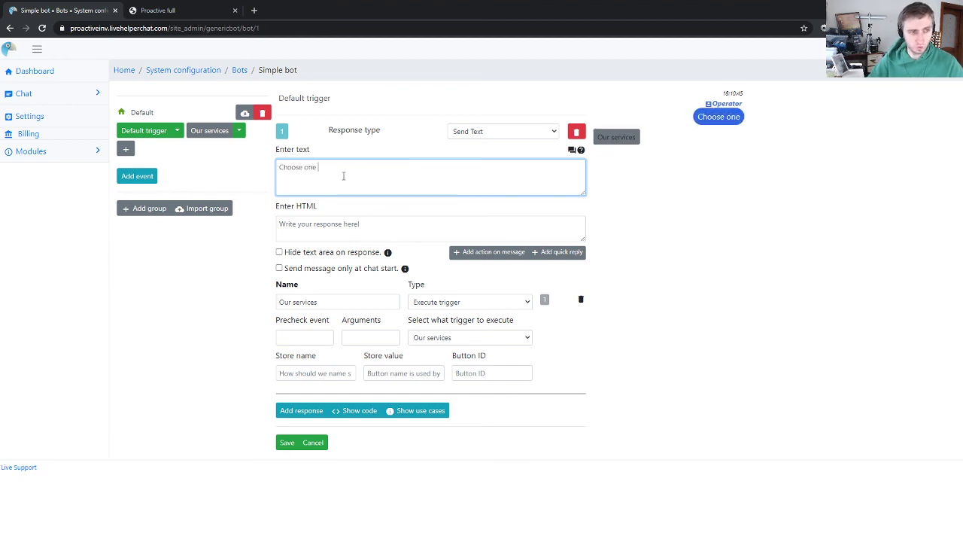
type("of the options")
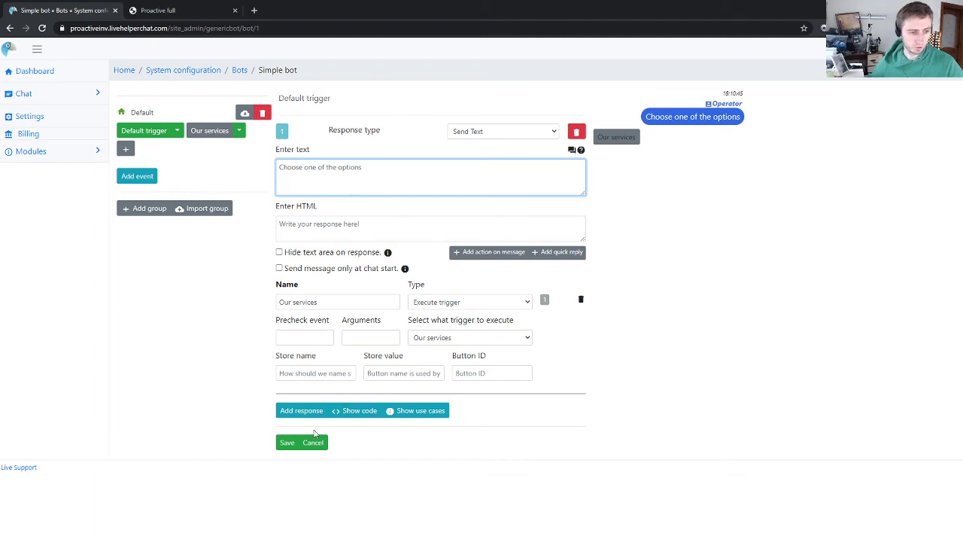
left_click(286, 442)
Step: On the Proactive full test page, view the developer tools' application data and test the Our services quick reply against the Default trigger's setup
left_click(160, 11)
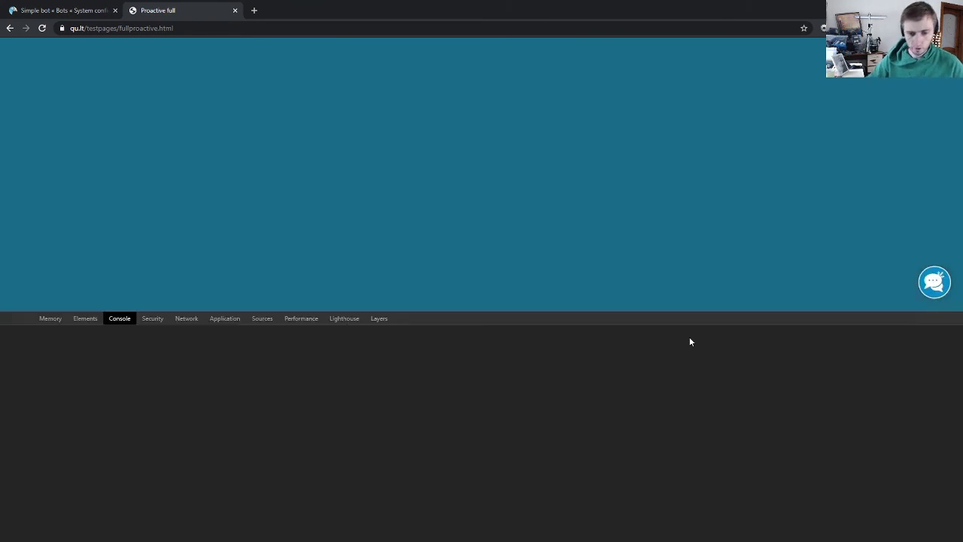
left_click(217, 321)
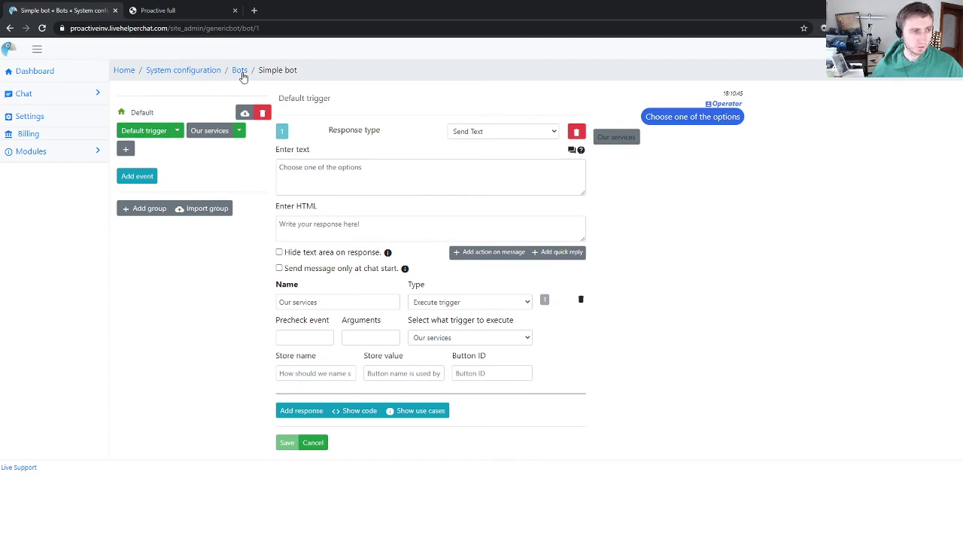
left_click(184, 12)
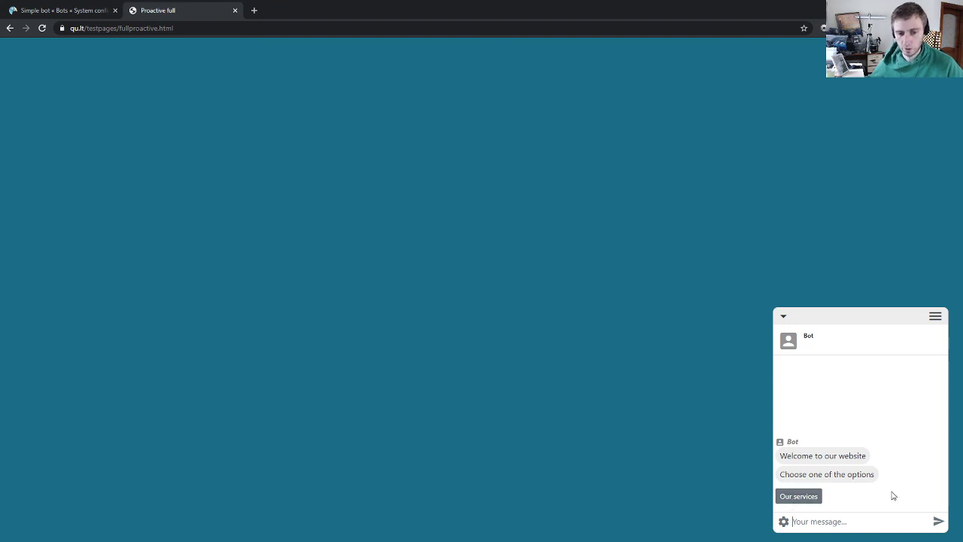
left_click(787, 498)
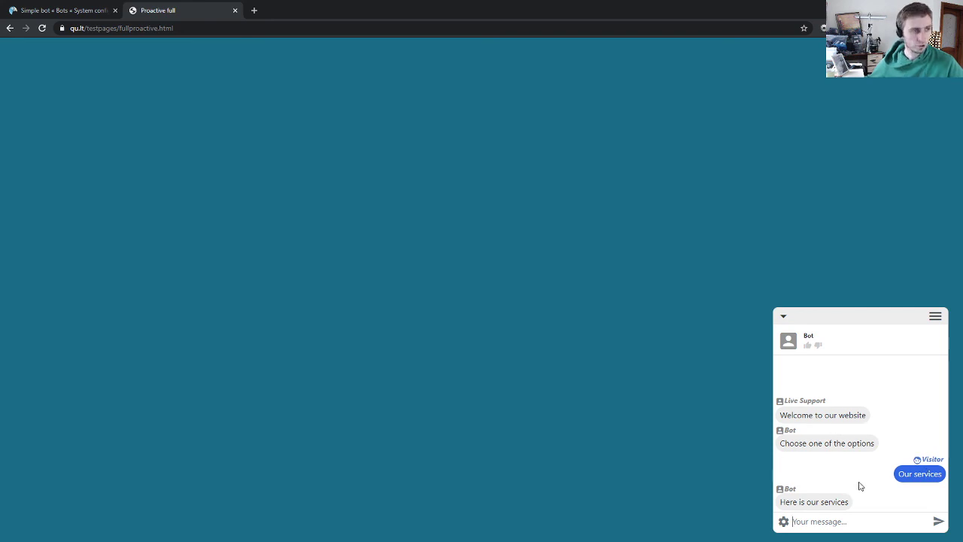
left_click(69, 12)
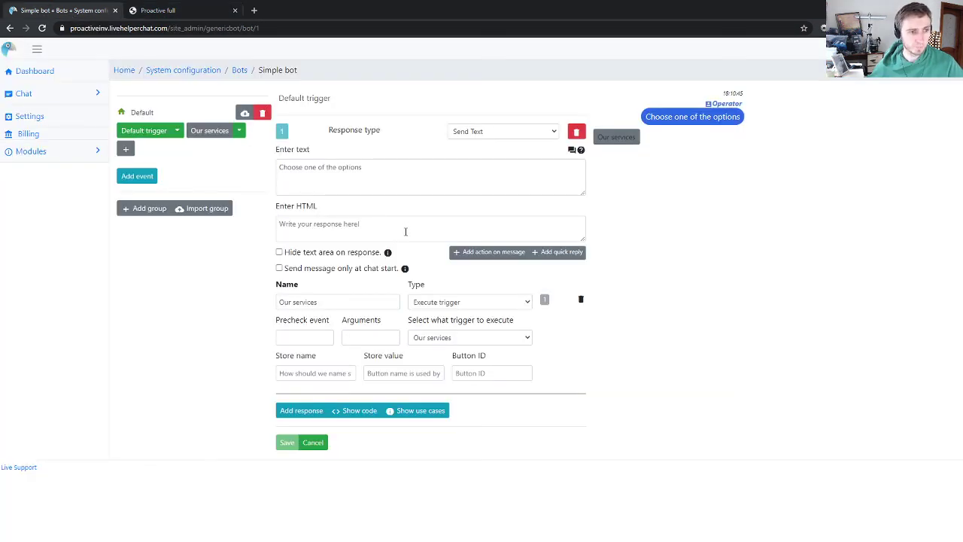
left_click(164, 10)
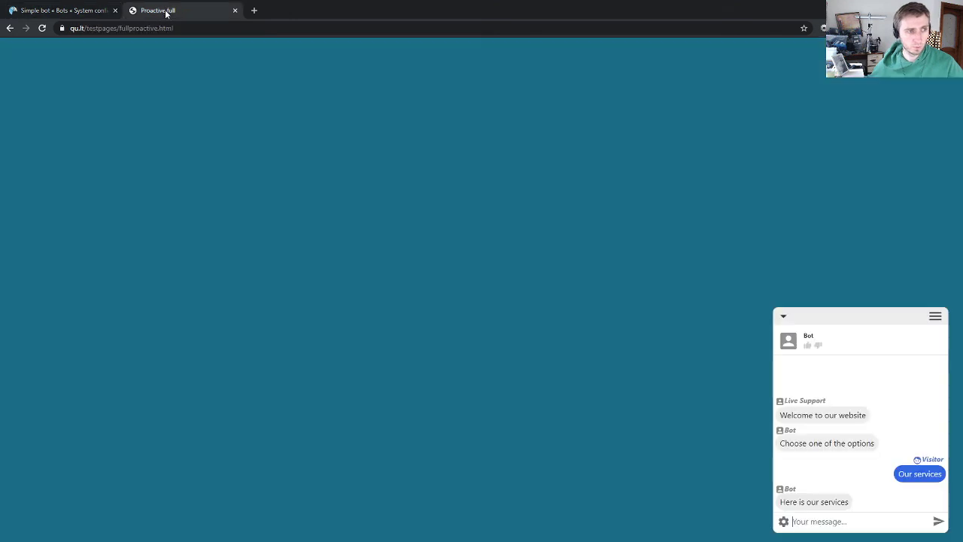